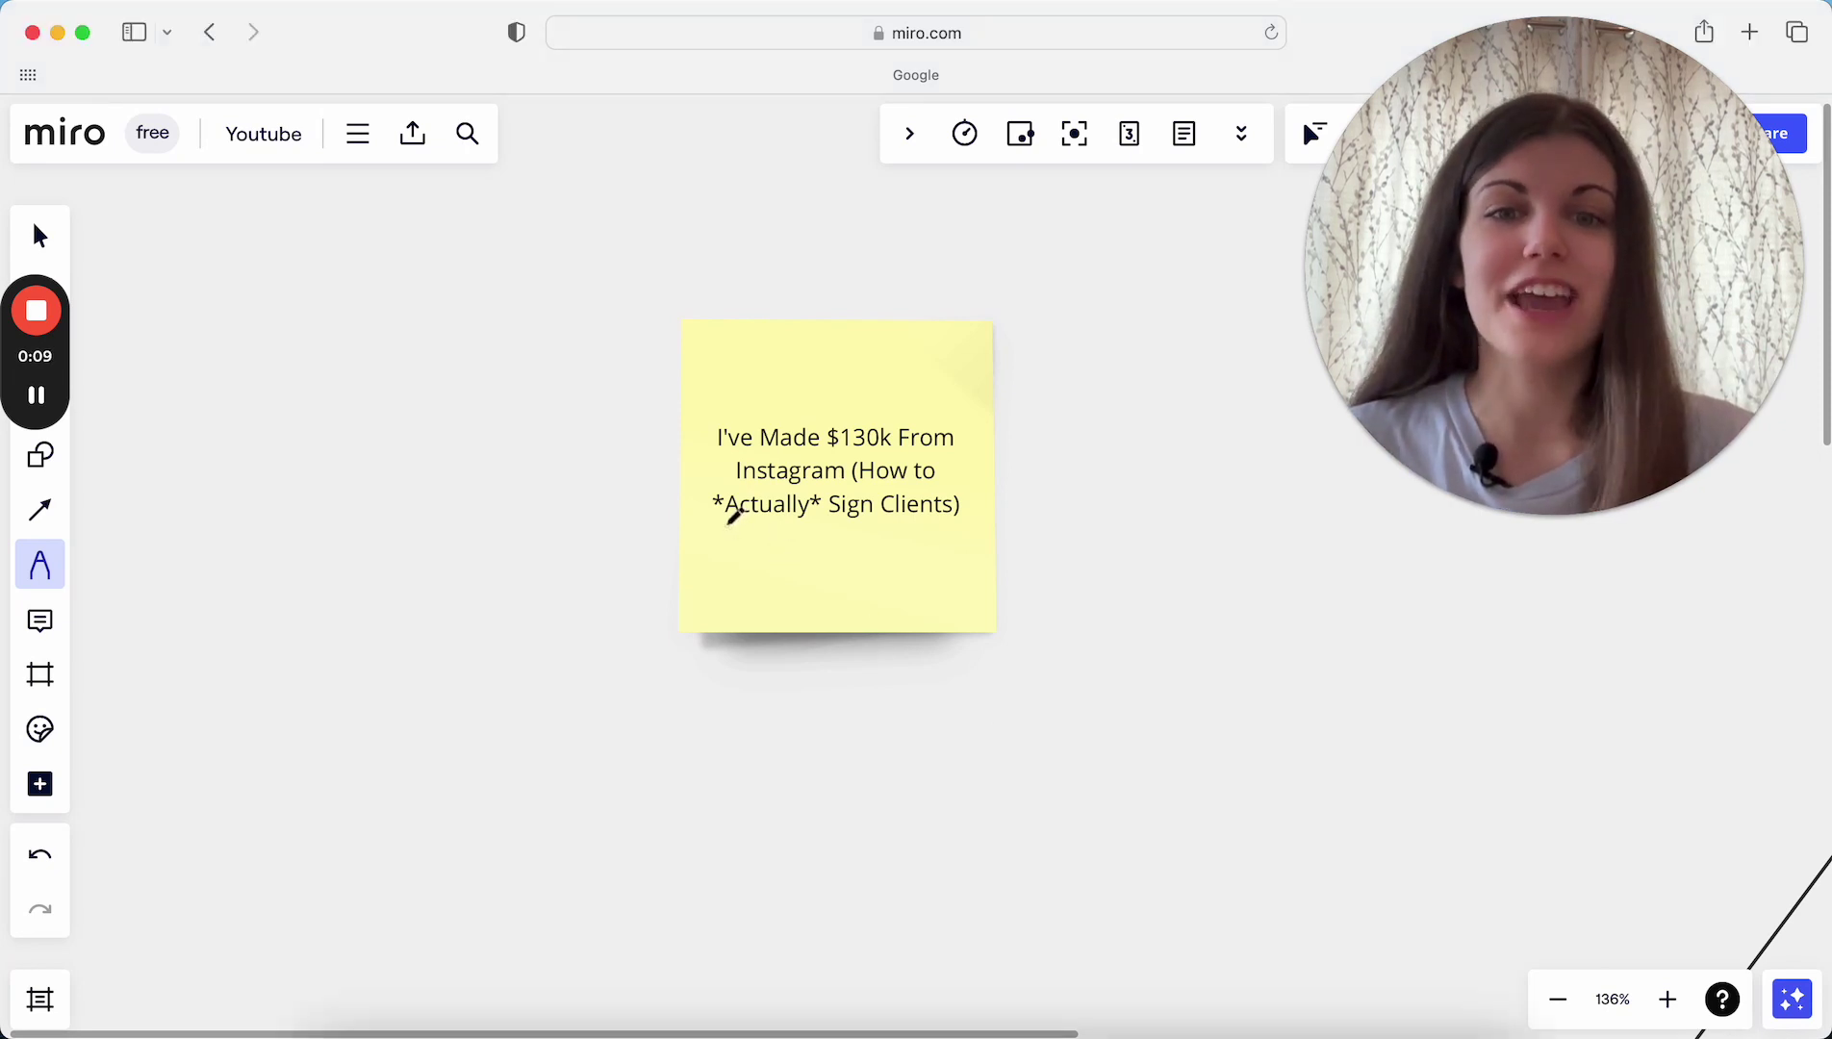
- Draw a red pen stroke beneath "Actually" in the title sticky note
{"action": "left_click_drag", "start_coordinate": [726, 525], "coordinate": [832, 519]}
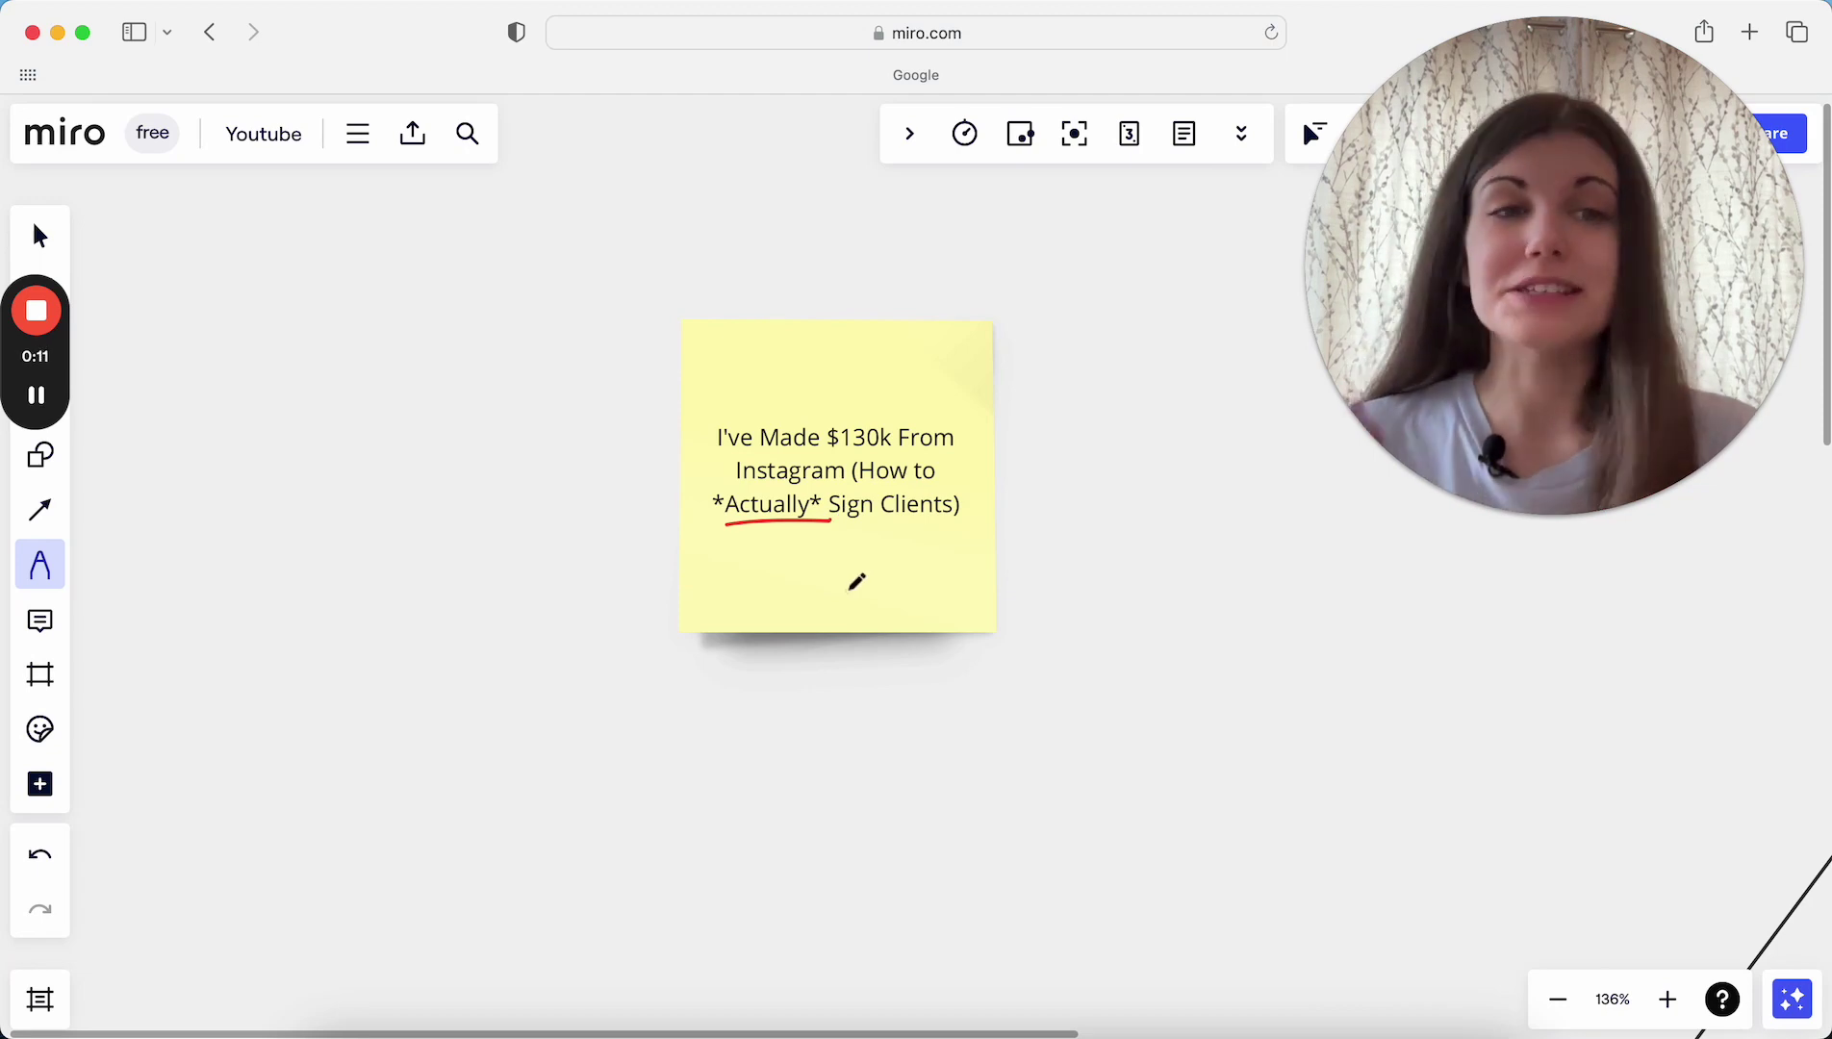
{"action": "scroll", "coordinate": [856, 581], "scroll_direction": "down", "scroll_amount": 5}
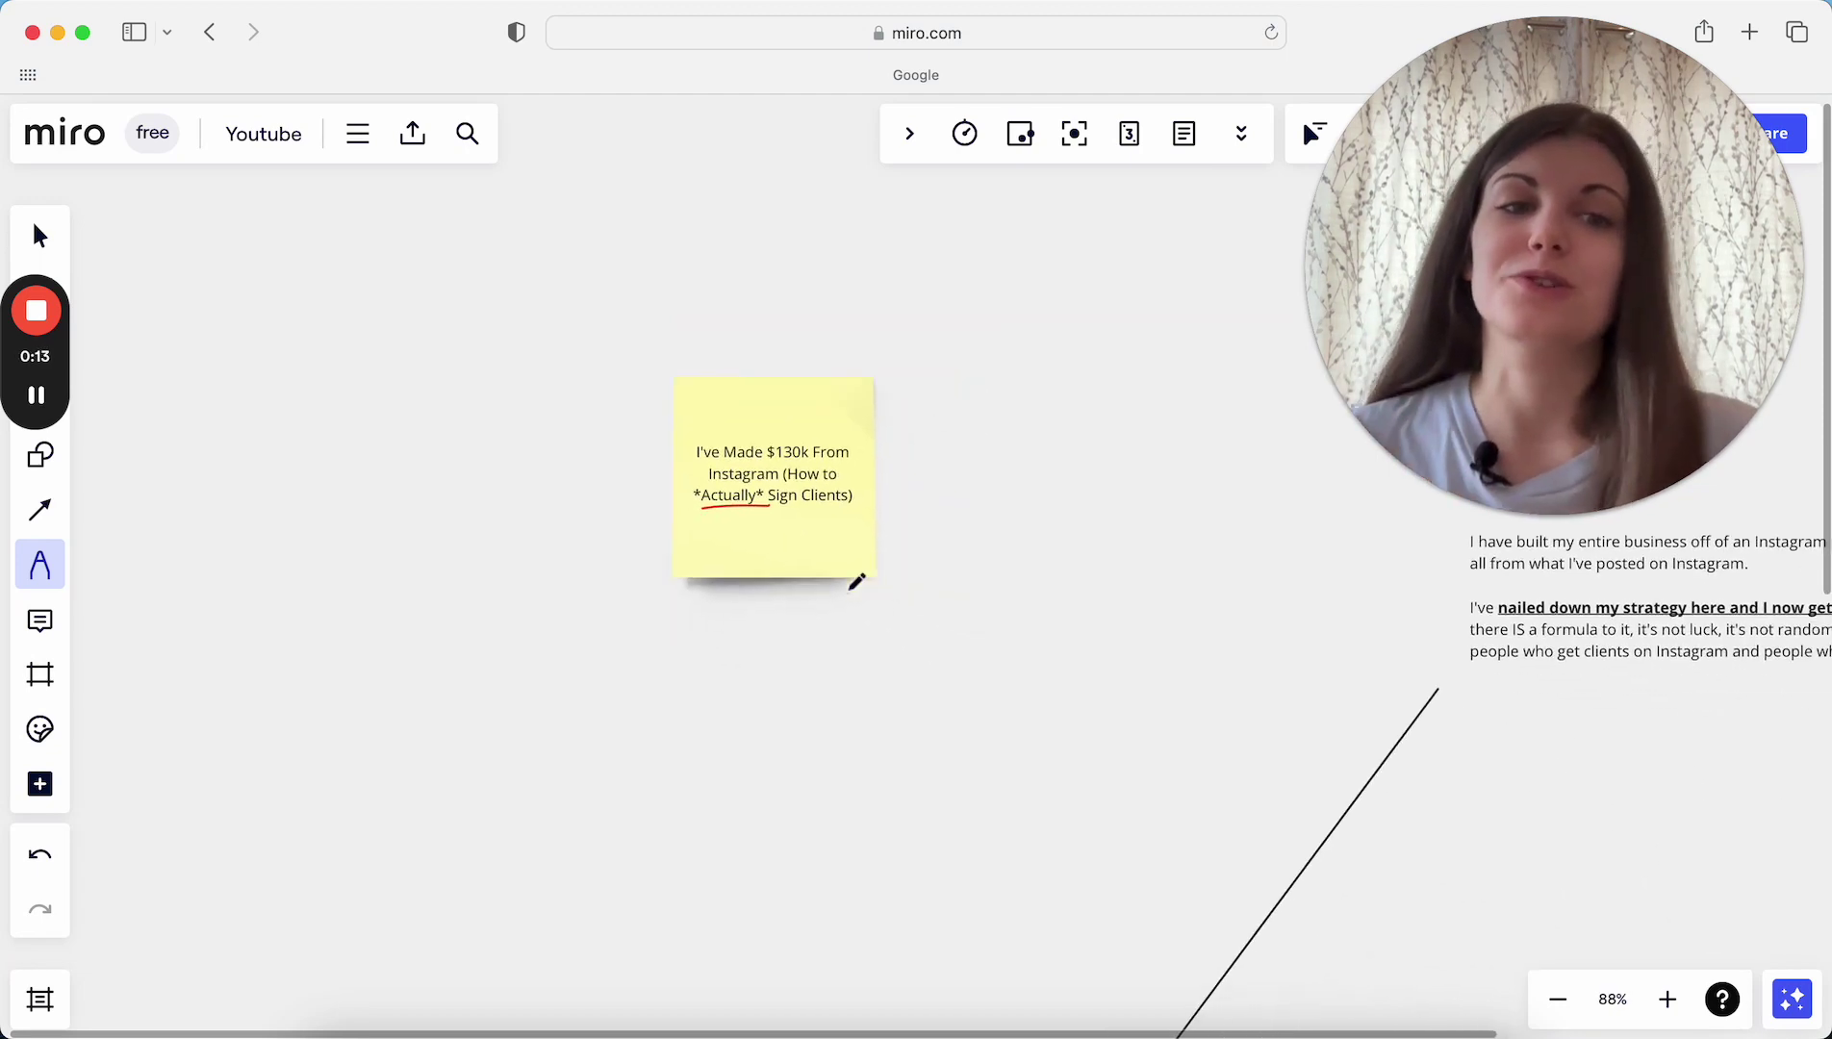
{"action": "scroll", "coordinate": [855, 581], "scroll_direction": "down", "scroll_amount": 5}
{"action": "scroll", "coordinate": [856, 581], "scroll_direction": "right", "scroll_amount": 5}
{"action": "scroll", "coordinate": [1034, 467], "scroll_direction": "up", "scroll_amount": 5}
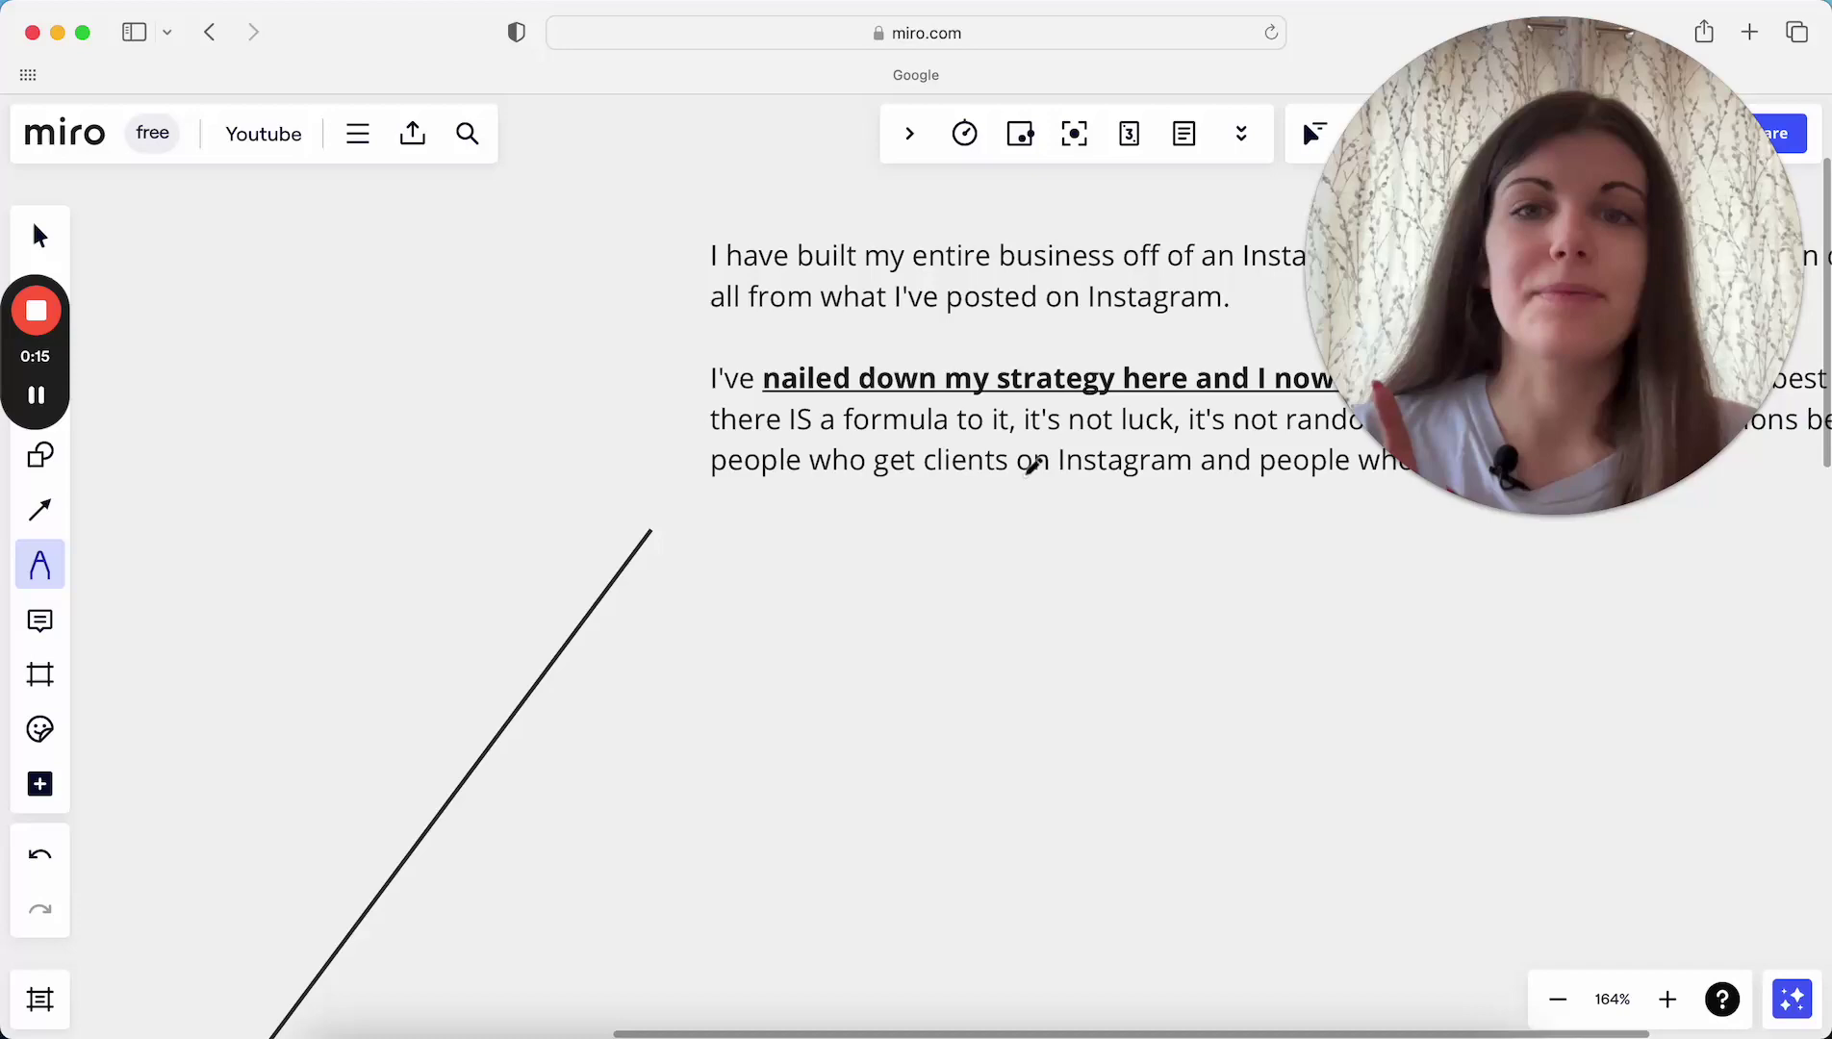
{"action": "scroll", "coordinate": [1033, 467], "scroll_direction": "up", "scroll_amount": 5}
{"action": "scroll", "coordinate": [1033, 467], "scroll_direction": "right", "scroll_amount": 5}
{"action": "scroll", "coordinate": [1033, 466], "scroll_direction": "up", "scroll_amount": 2}
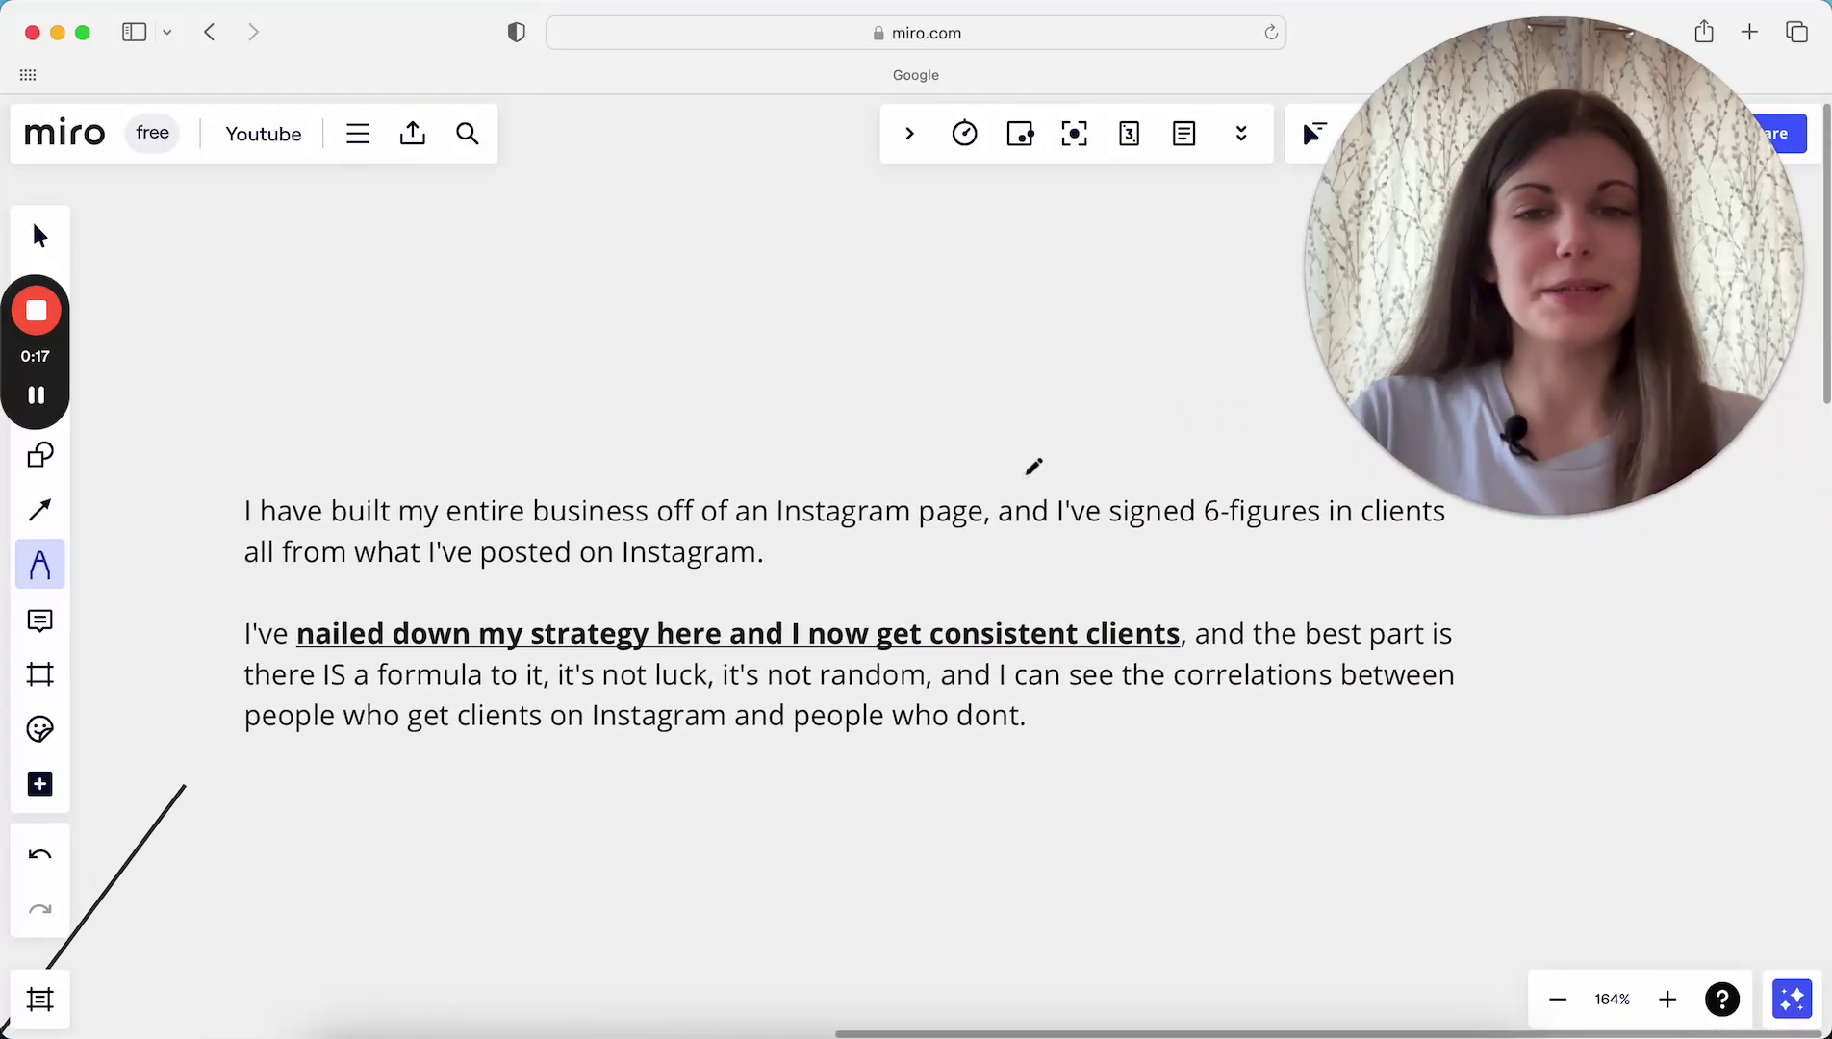
- Red-underline "Instagram page", "signed 6-figures", "who get clients on Instagram" and "people who dont"
{"action": "left_click_drag", "start_coordinate": [782, 527], "coordinate": [935, 533]}
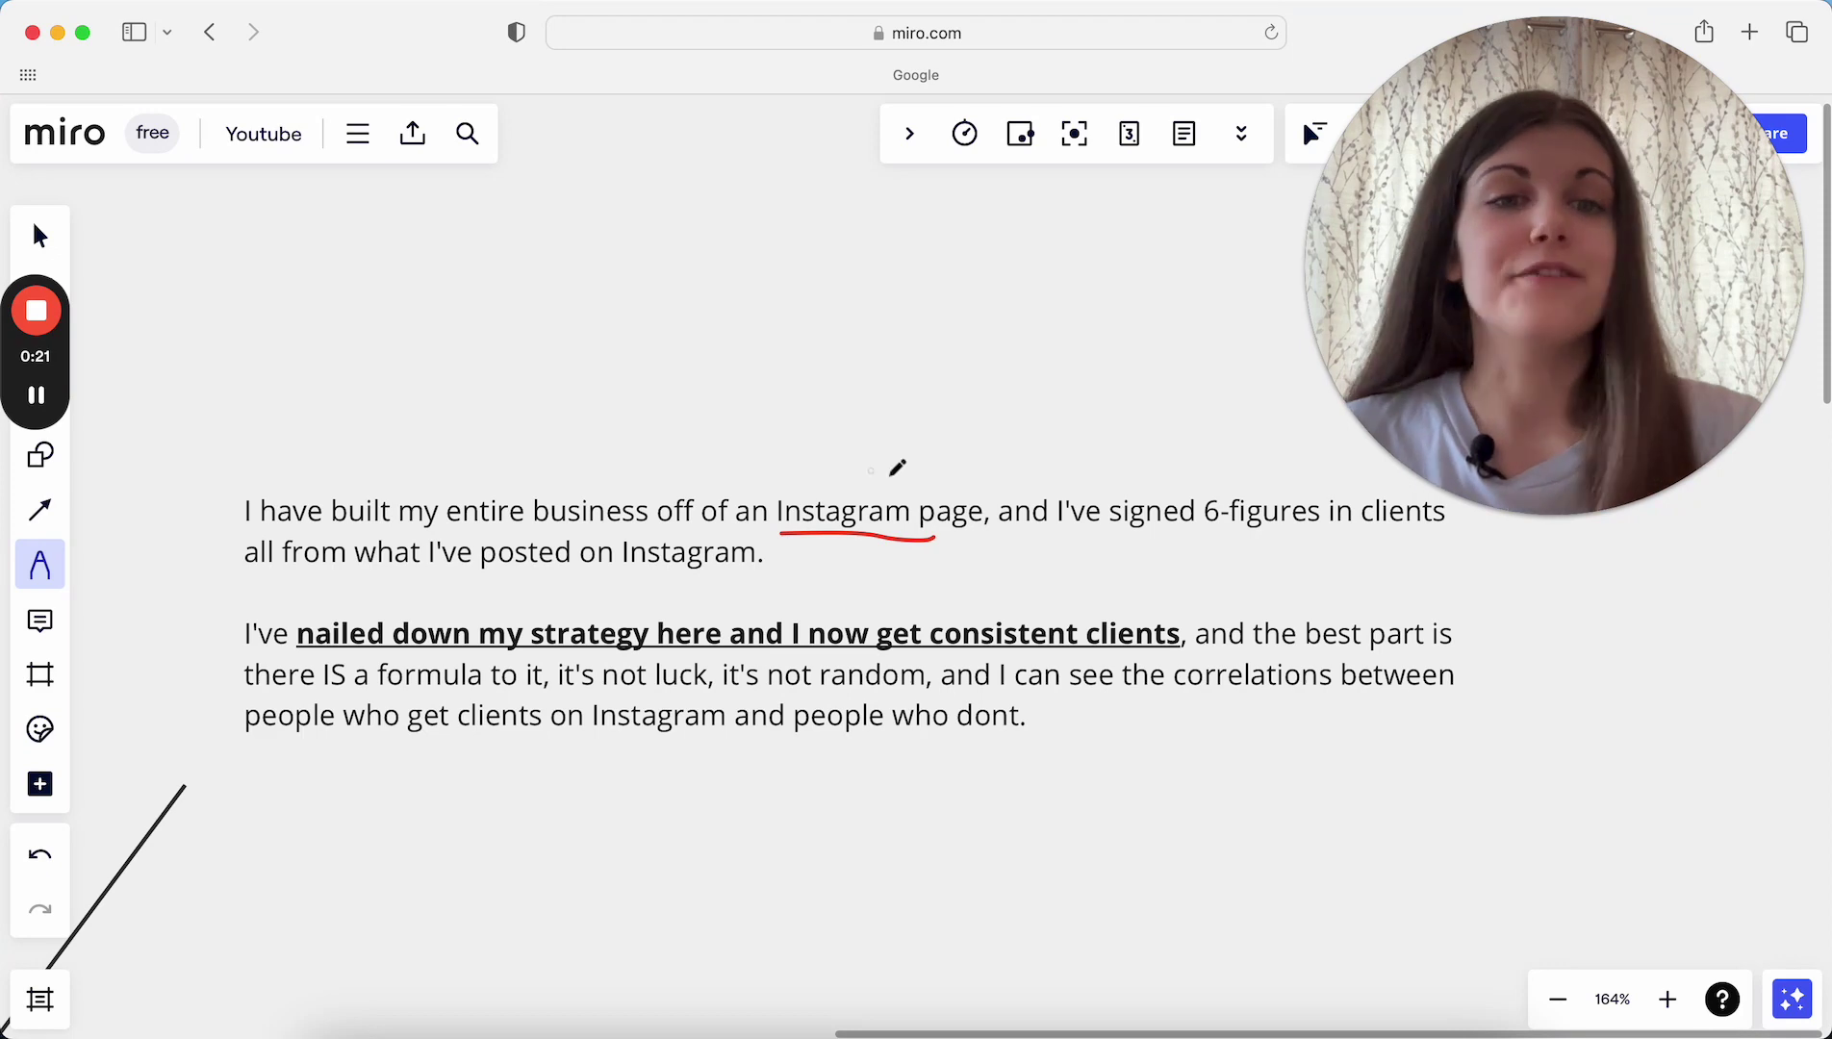
{"action": "left_click_drag", "start_coordinate": [1121, 527], "coordinate": [1299, 528]}
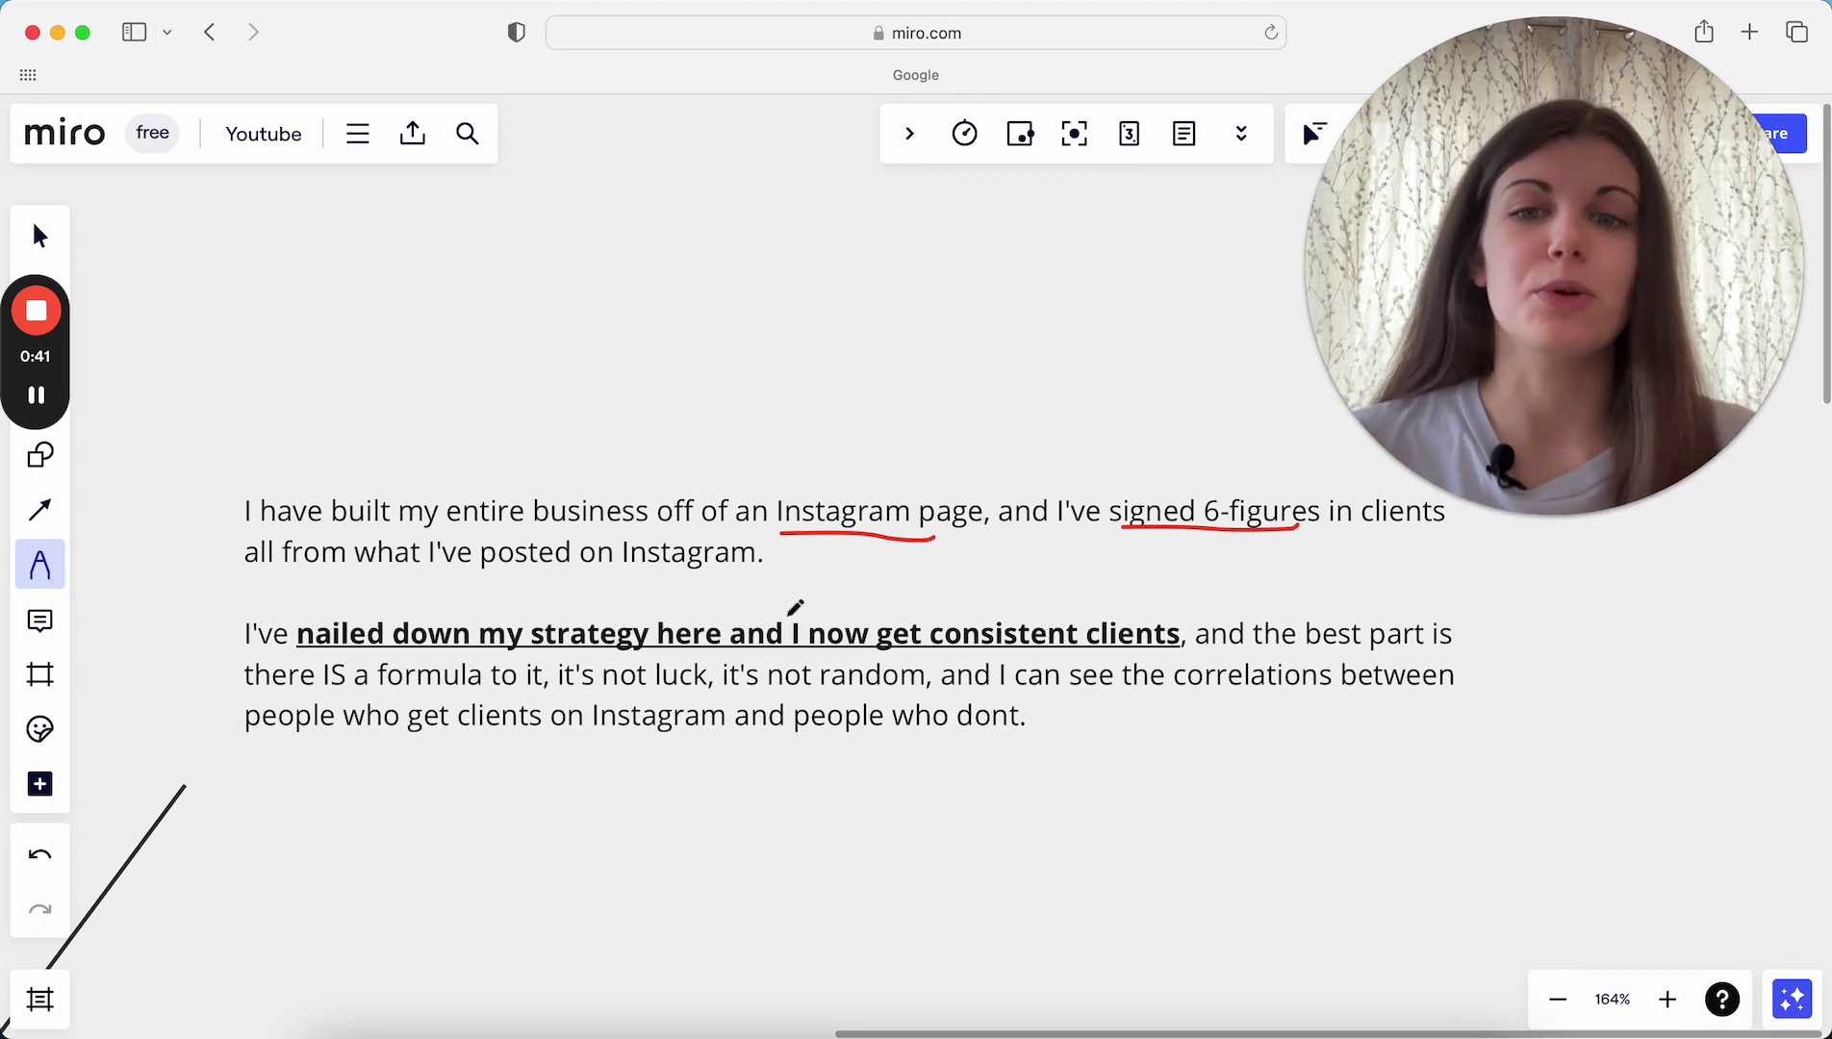
{"action": "left_click_drag", "start_coordinate": [338, 738], "coordinate": [630, 737]}
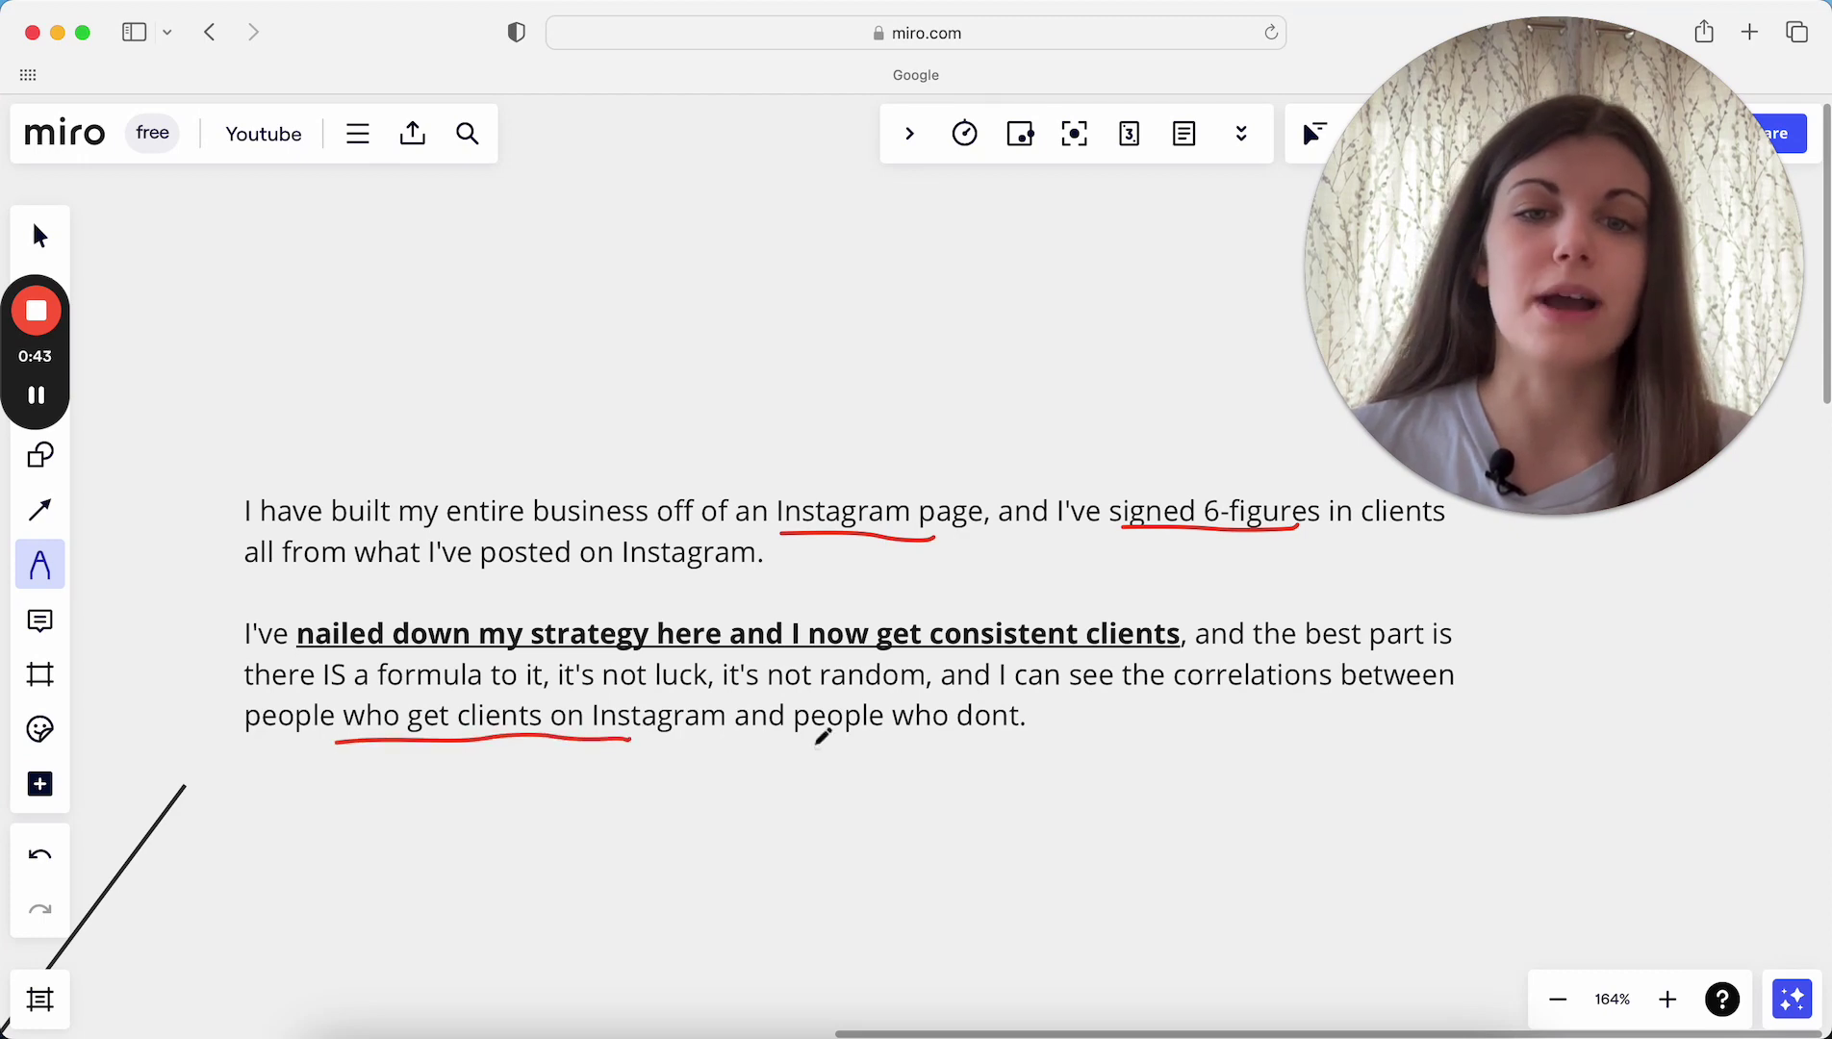
{"action": "left_click_drag", "start_coordinate": [796, 740], "coordinate": [993, 738]}
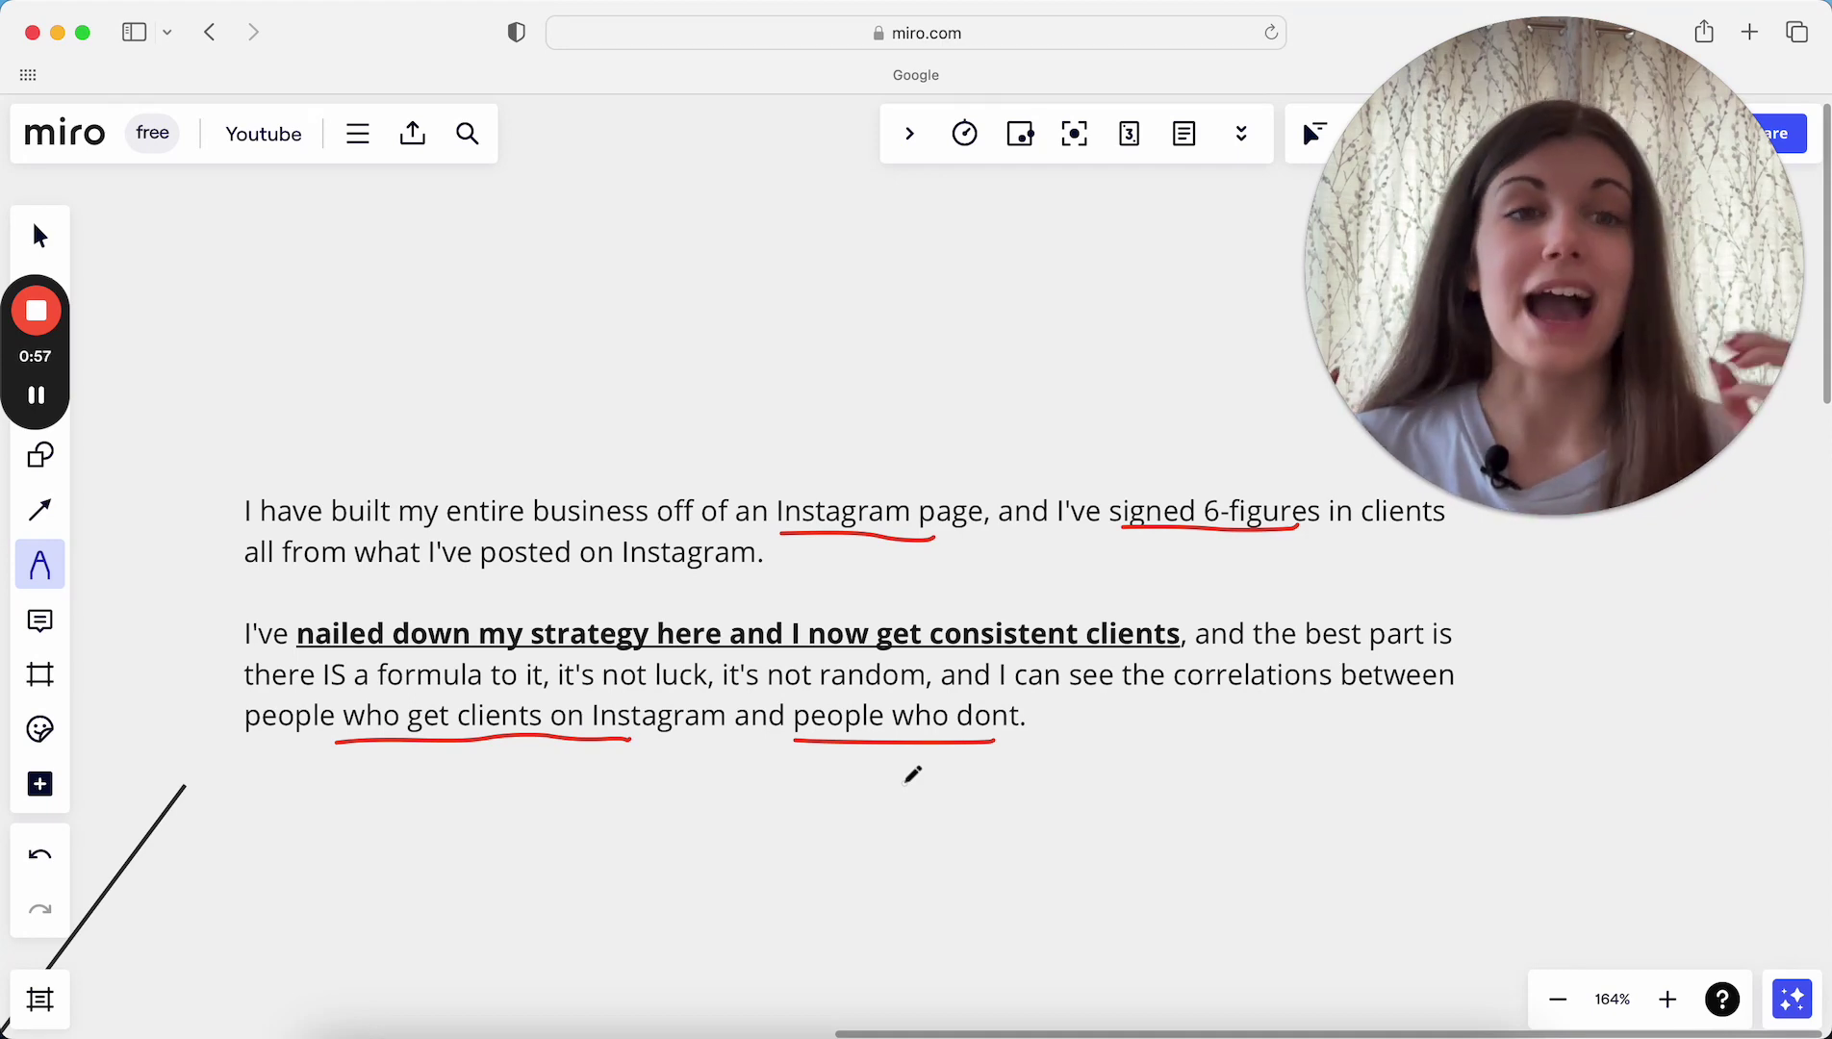
{"action": "scroll", "coordinate": [912, 774], "scroll_direction": "down", "scroll_amount": 3}
{"action": "scroll", "coordinate": [912, 775], "scroll_direction": "down", "scroll_amount": 5}
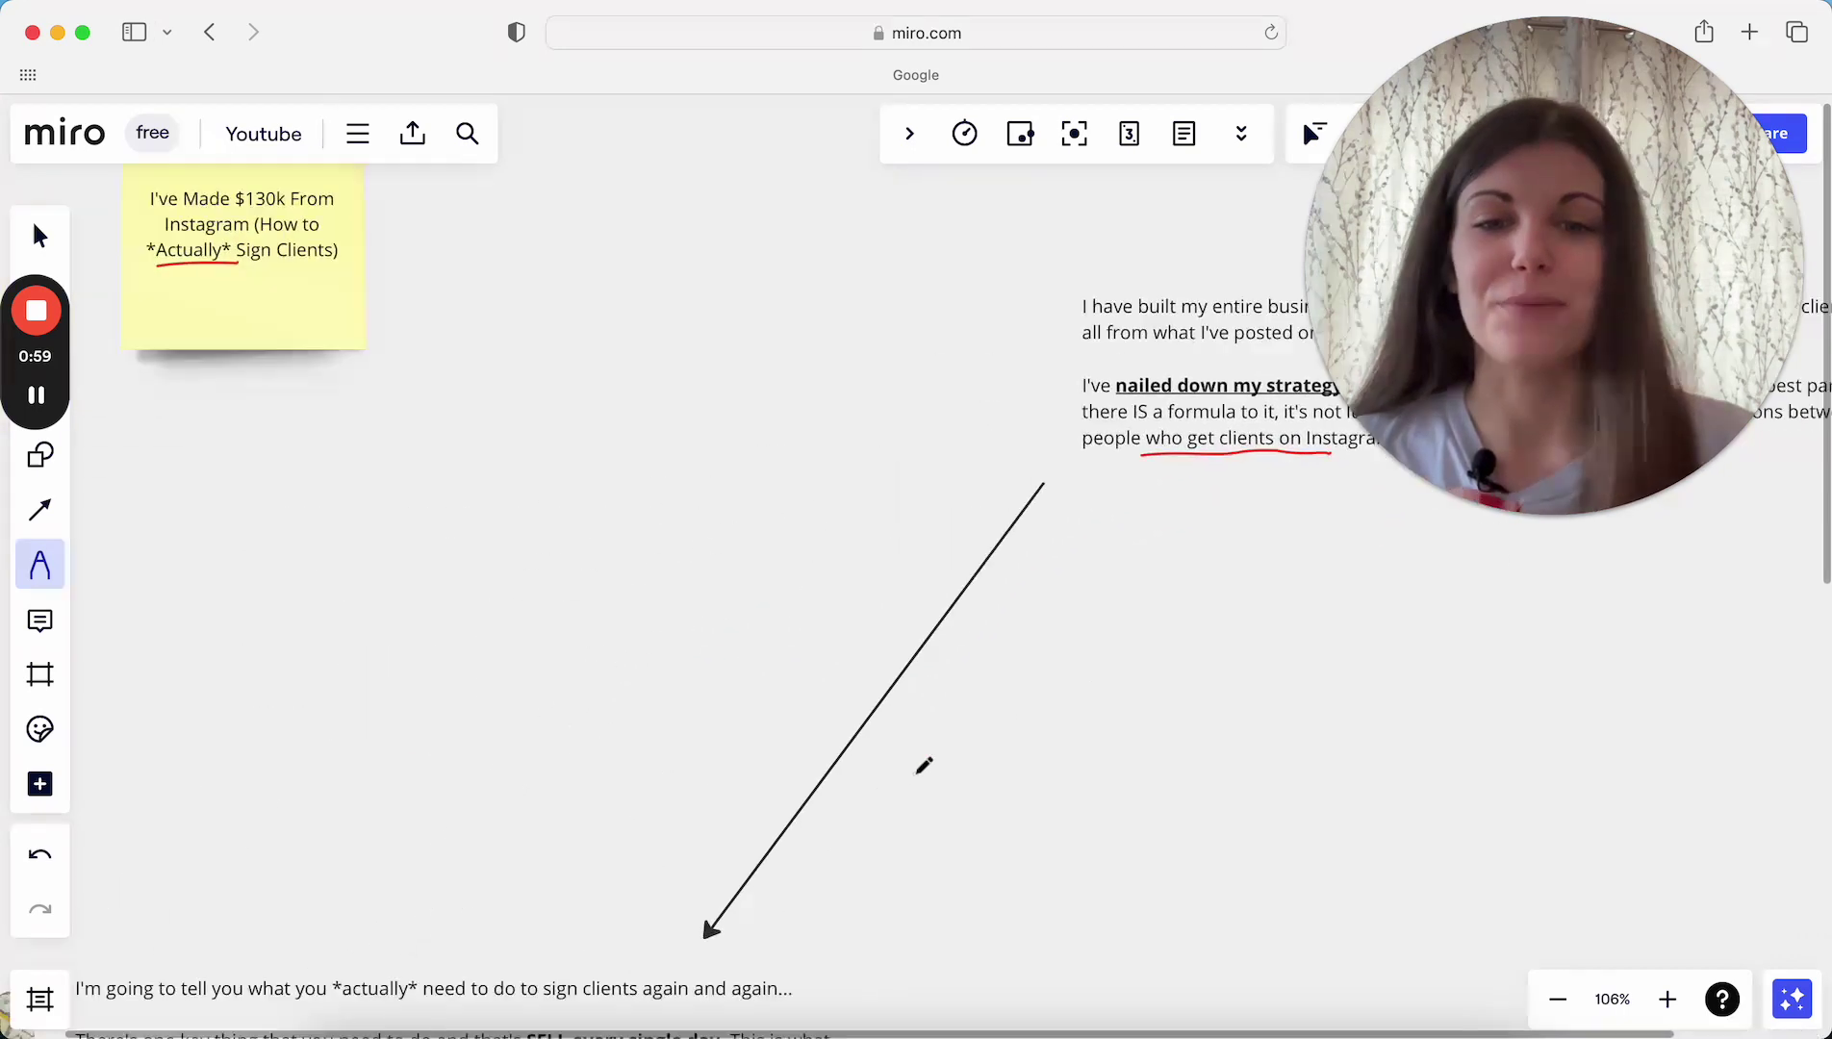
{"action": "scroll", "coordinate": [917, 772], "scroll_direction": "down", "scroll_amount": 5}
{"action": "scroll", "coordinate": [606, 721], "scroll_direction": "up", "scroll_amount": 3}
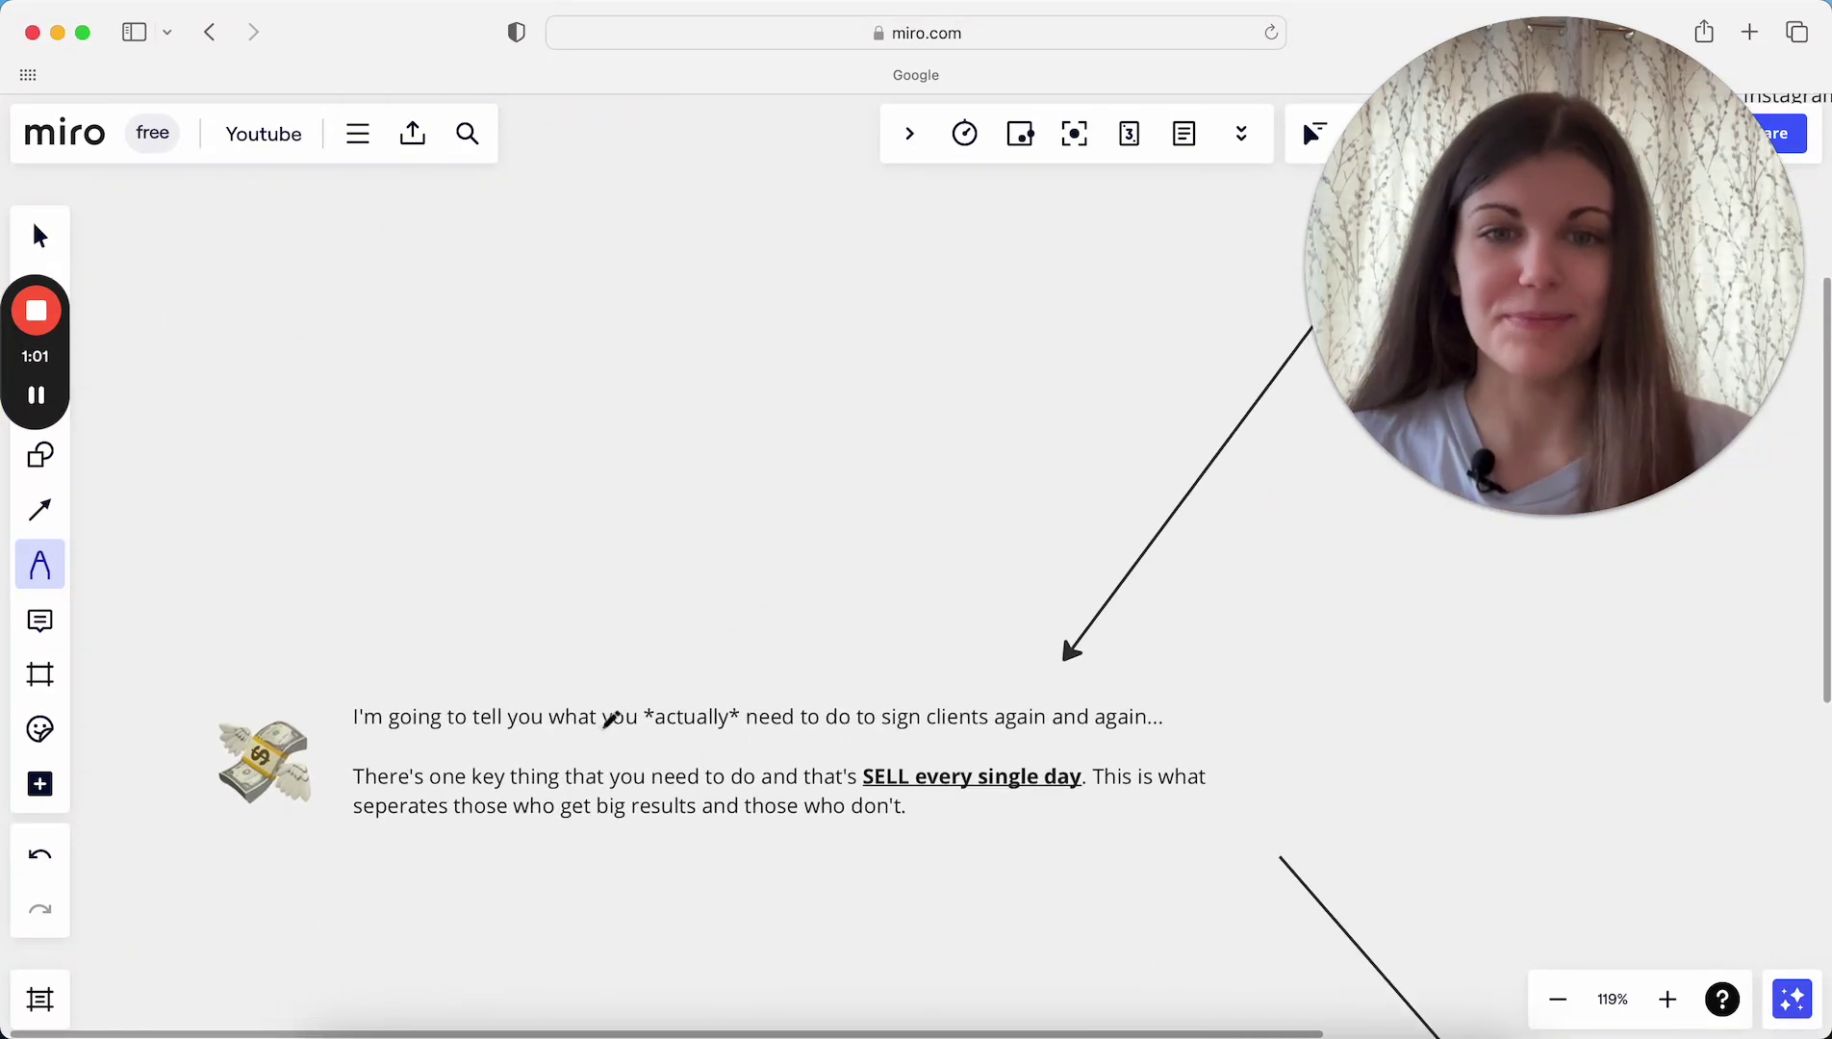
{"action": "scroll", "coordinate": [683, 658], "scroll_direction": "up", "scroll_amount": 3}
{"action": "scroll", "coordinate": [696, 654], "scroll_direction": "up", "scroll_amount": 3}
{"action": "scroll", "coordinate": [697, 652], "scroll_direction": "up", "scroll_amount": 1}
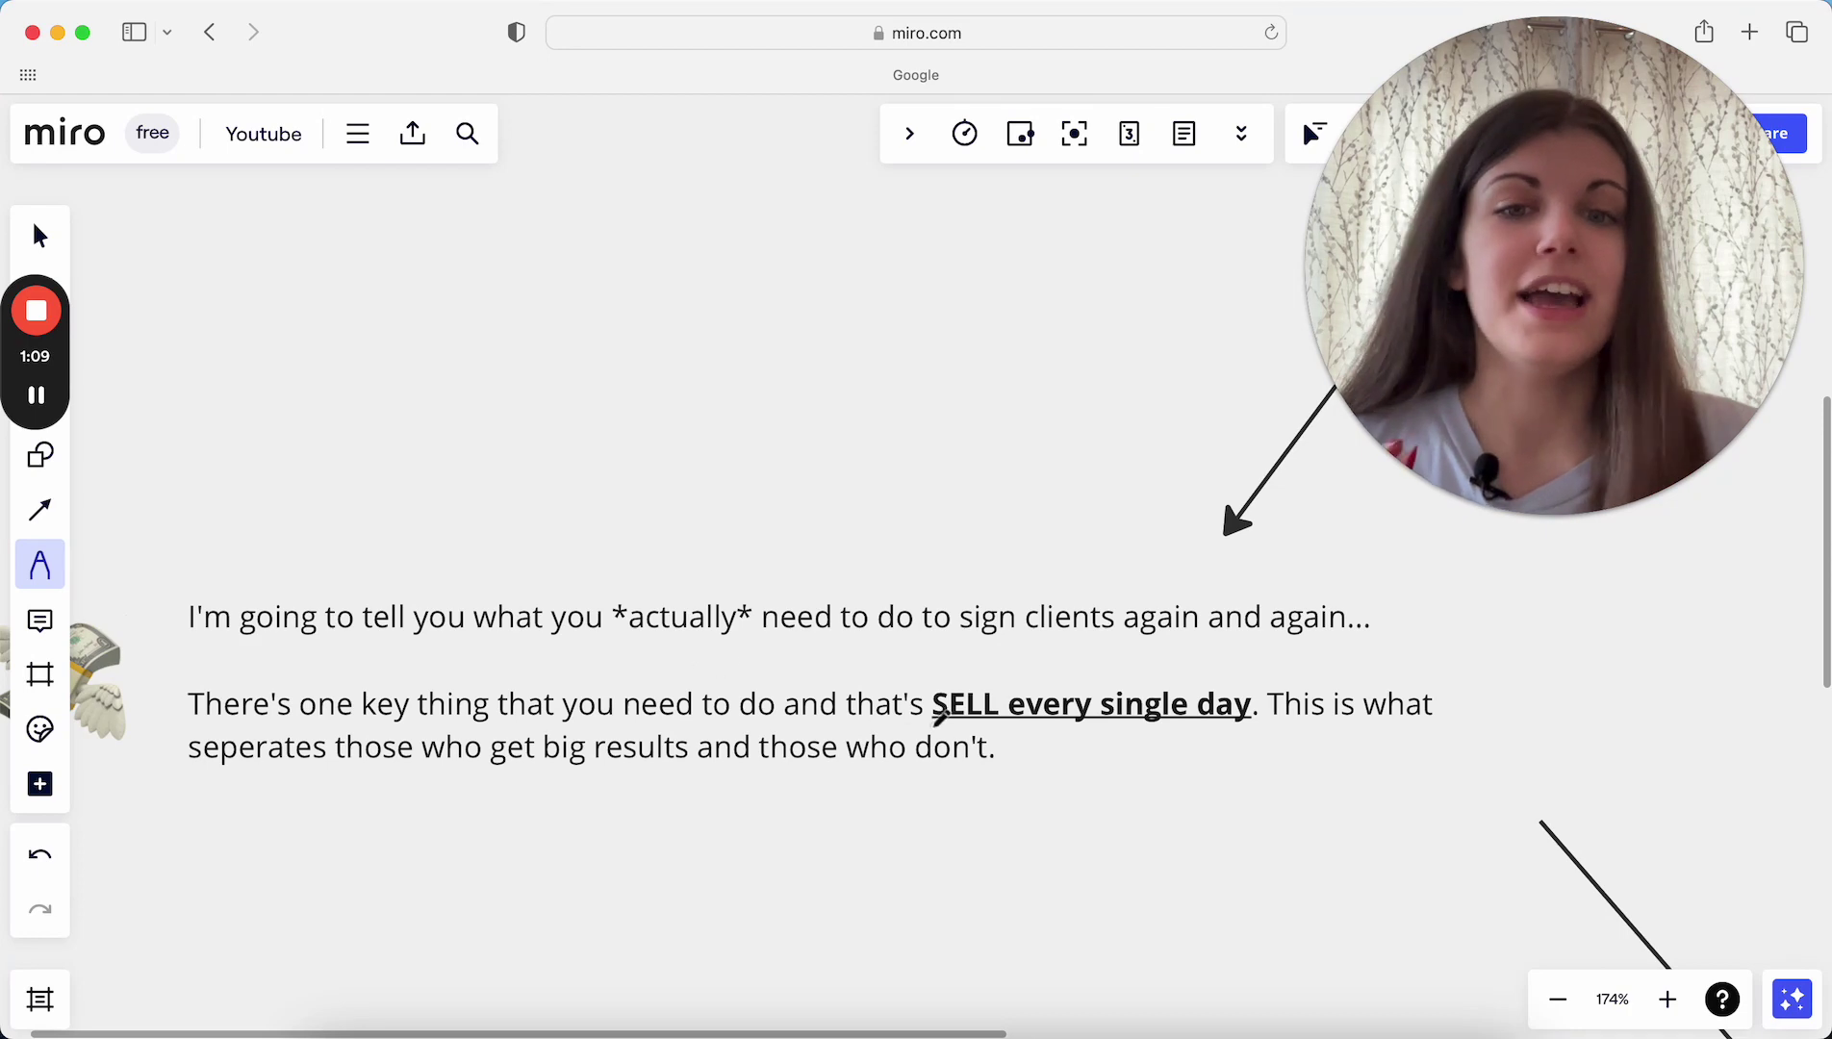
- Draw a red underline beneath "SELL" in "SELL every single day"
{"action": "left_click_drag", "start_coordinate": [932, 723], "coordinate": [1016, 723]}
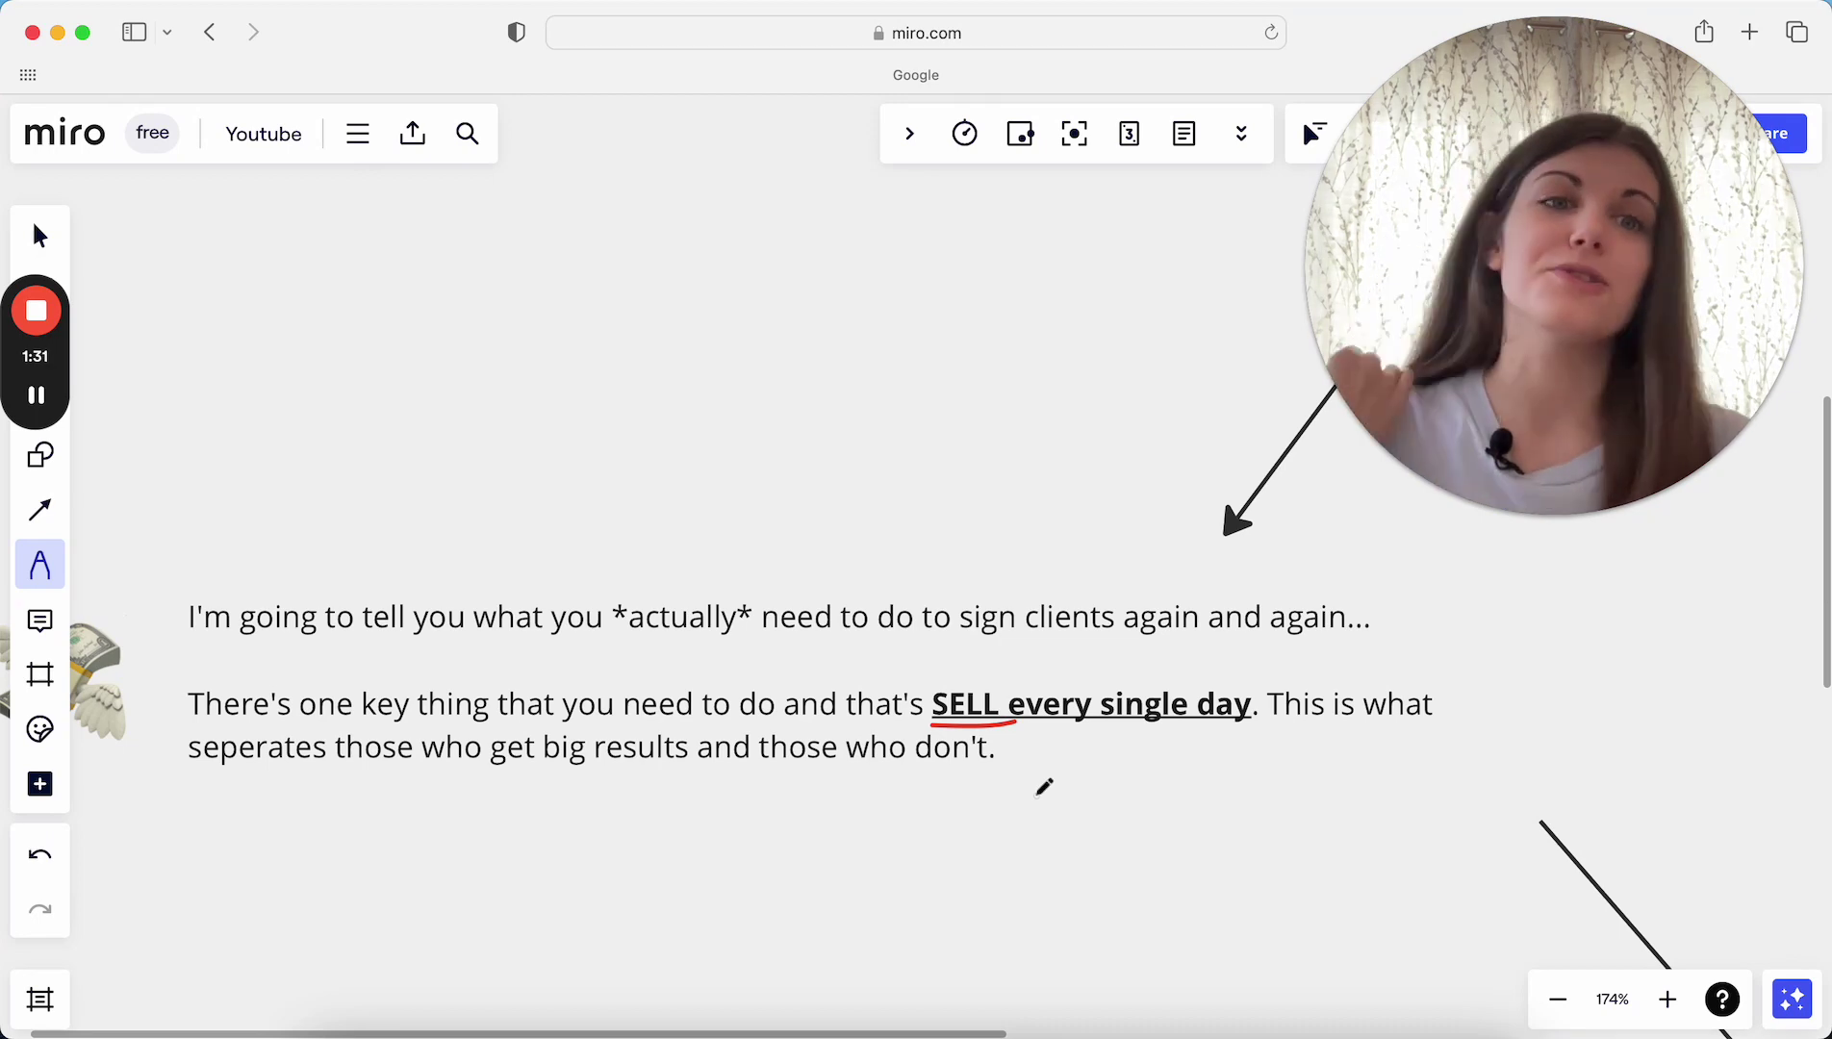
{"action": "scroll", "coordinate": [1044, 786], "scroll_direction": "down", "scroll_amount": 2}
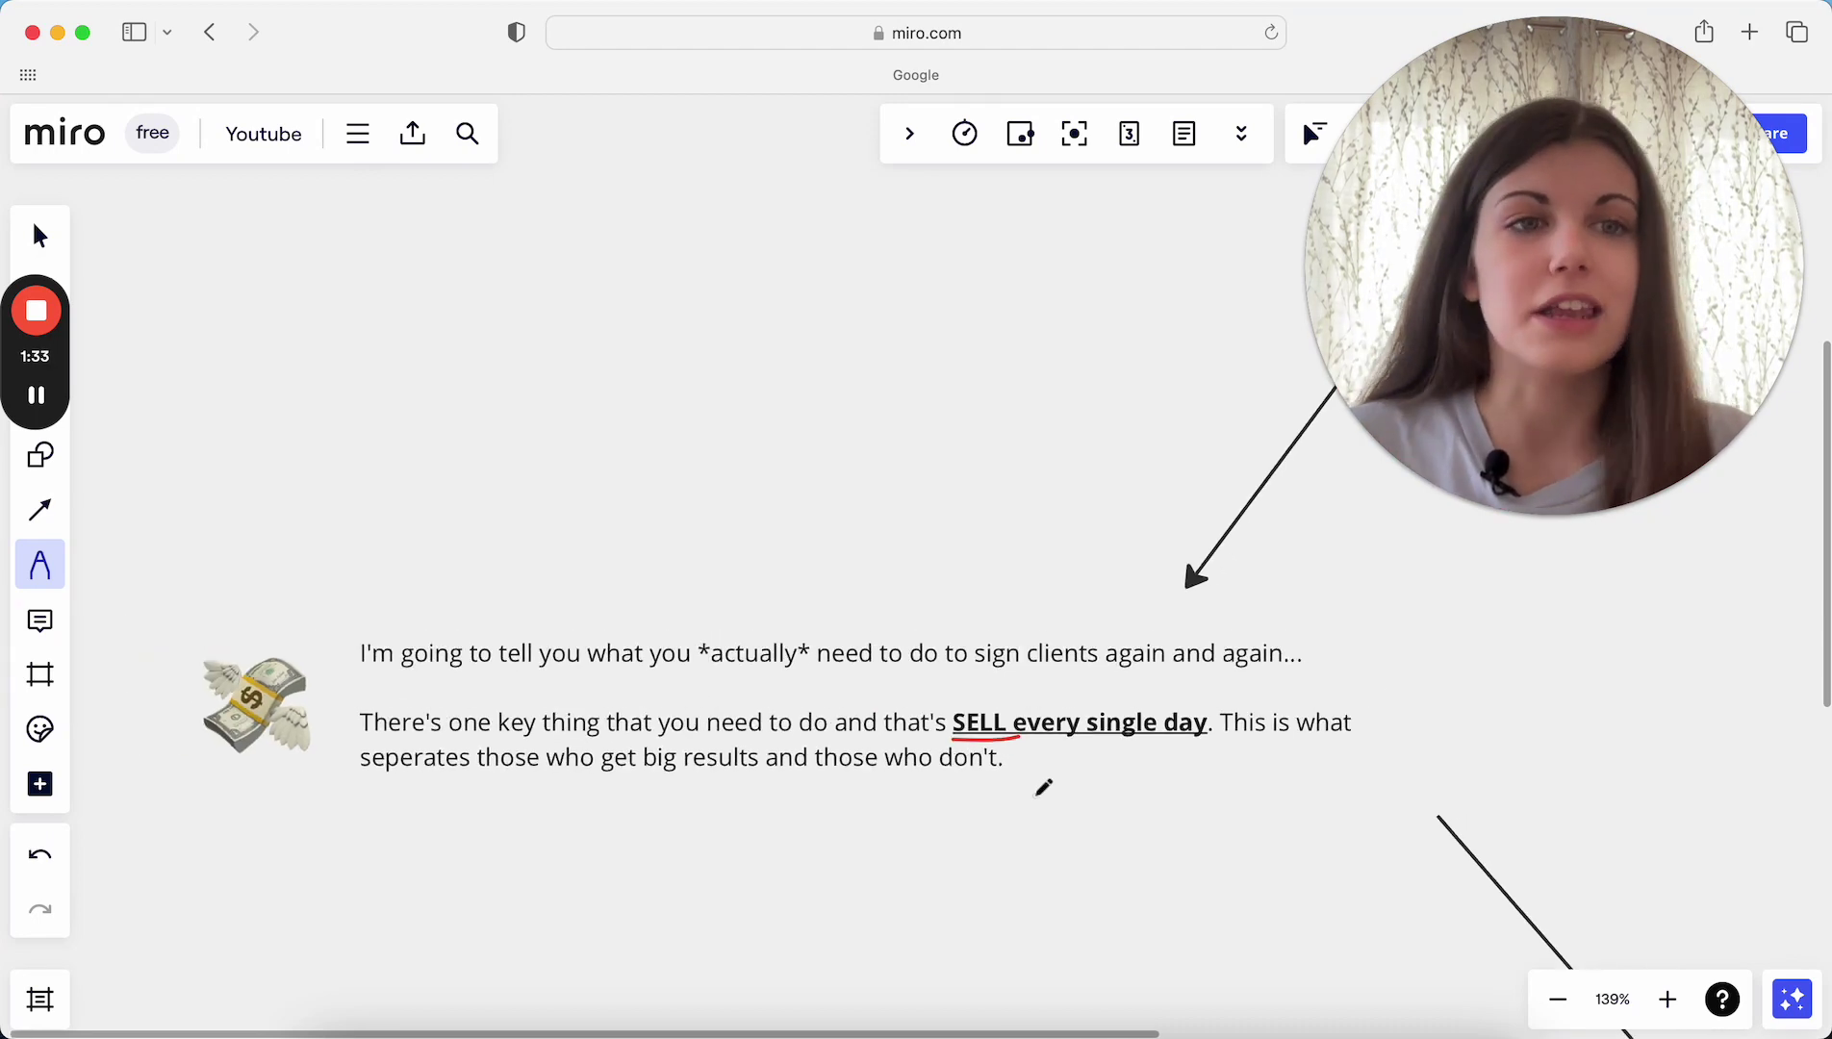
{"action": "scroll", "coordinate": [1042, 786], "scroll_direction": "down", "scroll_amount": 3}
{"action": "scroll", "coordinate": [1043, 786], "scroll_direction": "down", "scroll_amount": 2}
{"action": "scroll", "coordinate": [1044, 786], "scroll_direction": "down", "scroll_amount": 2}
{"action": "scroll", "coordinate": [1043, 785], "scroll_direction": "right", "scroll_amount": 4}
{"action": "scroll", "coordinate": [1044, 785], "scroll_direction": "right", "scroll_amount": 2}
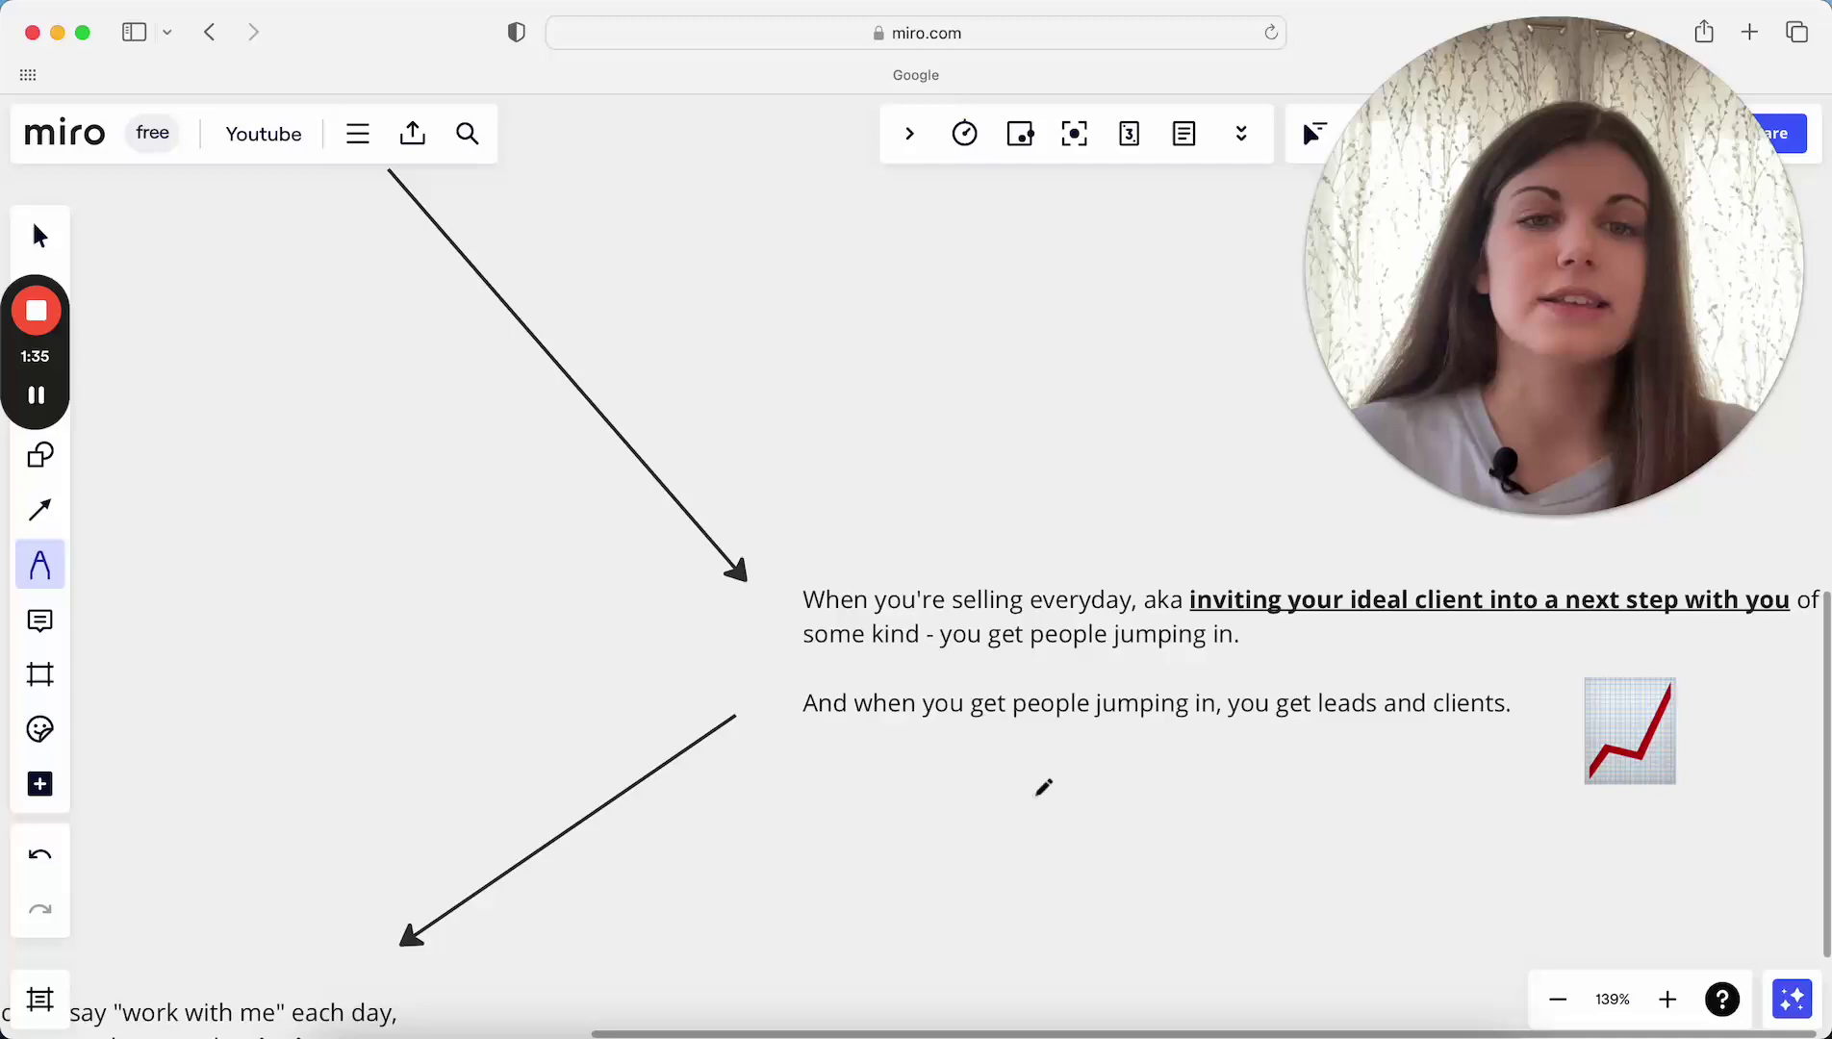
{"action": "scroll", "coordinate": [1043, 786], "scroll_direction": "right", "scroll_amount": 2}
{"action": "scroll", "coordinate": [1044, 785], "scroll_direction": "right", "scroll_amount": 1}
{"action": "scroll", "coordinate": [932, 744], "scroll_direction": "right", "scroll_amount": 1}
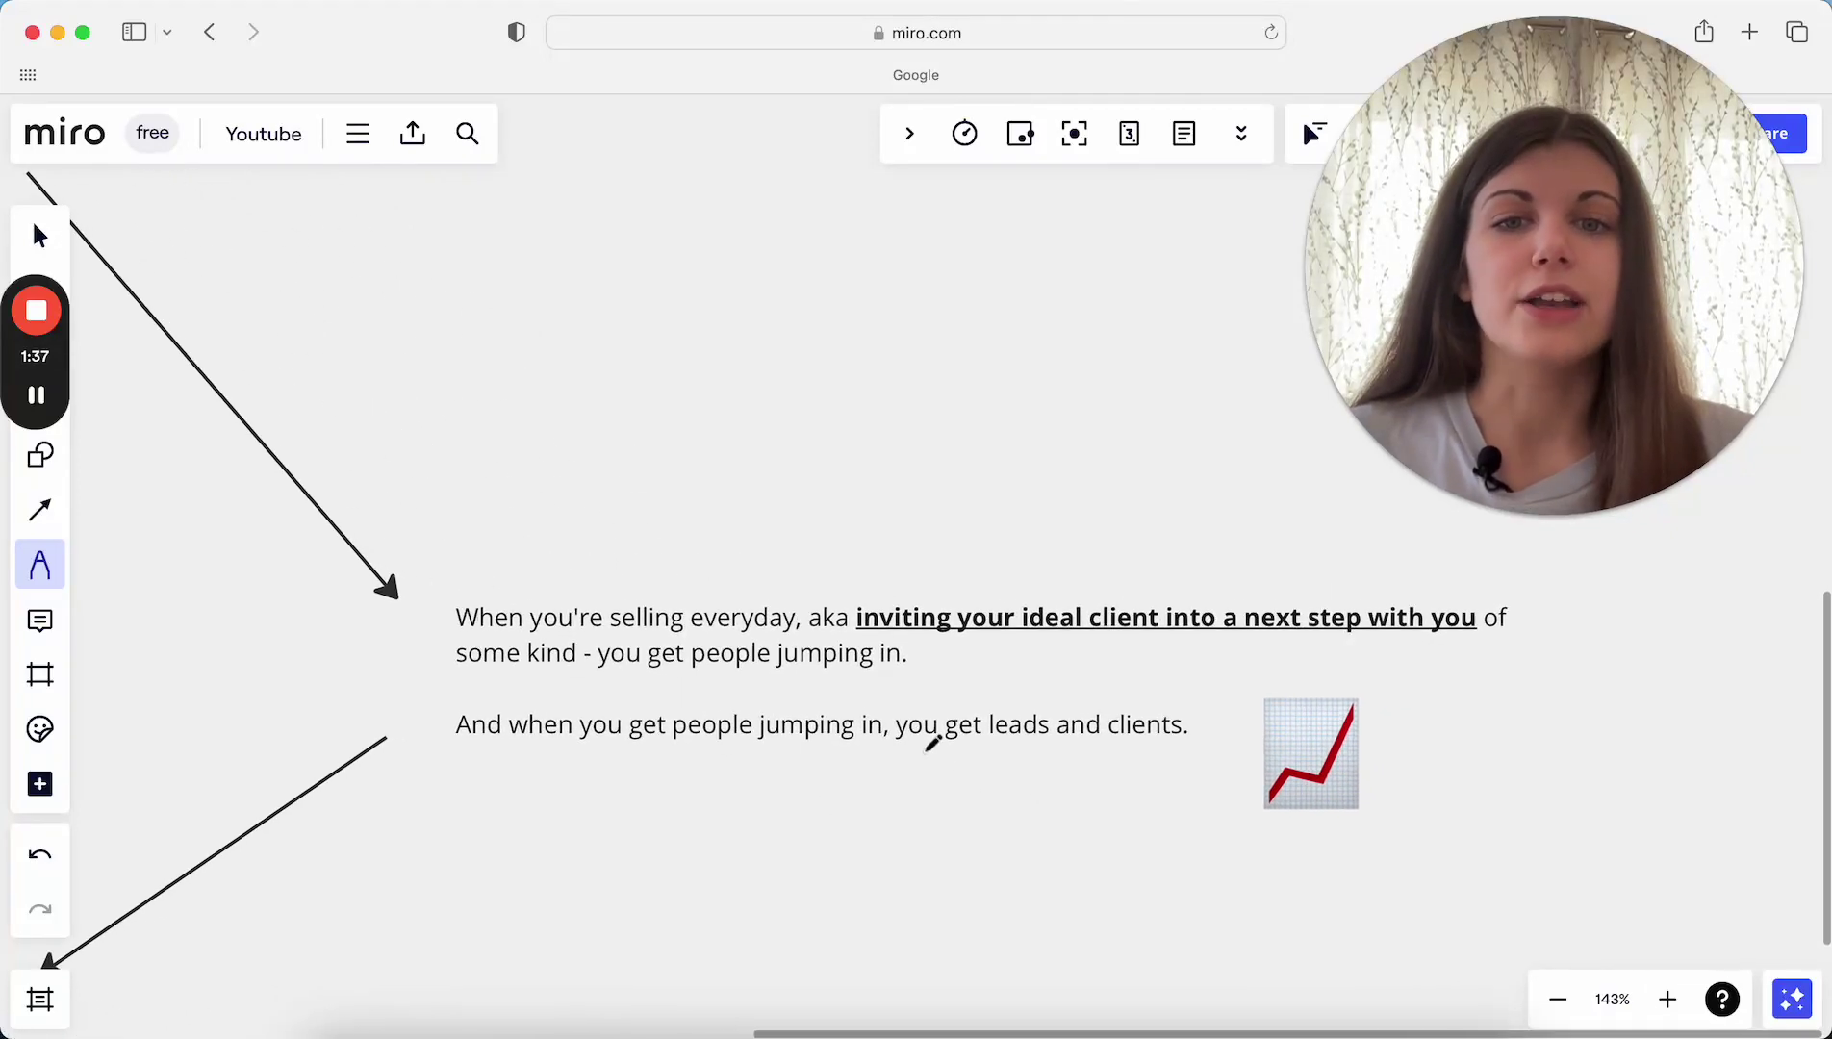
{"action": "scroll", "coordinate": [932, 743], "scroll_direction": "up", "scroll_amount": 3}
{"action": "scroll", "coordinate": [932, 742], "scroll_direction": "up", "scroll_amount": 2}
{"action": "scroll", "coordinate": [932, 743], "scroll_direction": "right", "scroll_amount": 1}
{"action": "scroll", "coordinate": [933, 742], "scroll_direction": "up", "scroll_amount": 1}
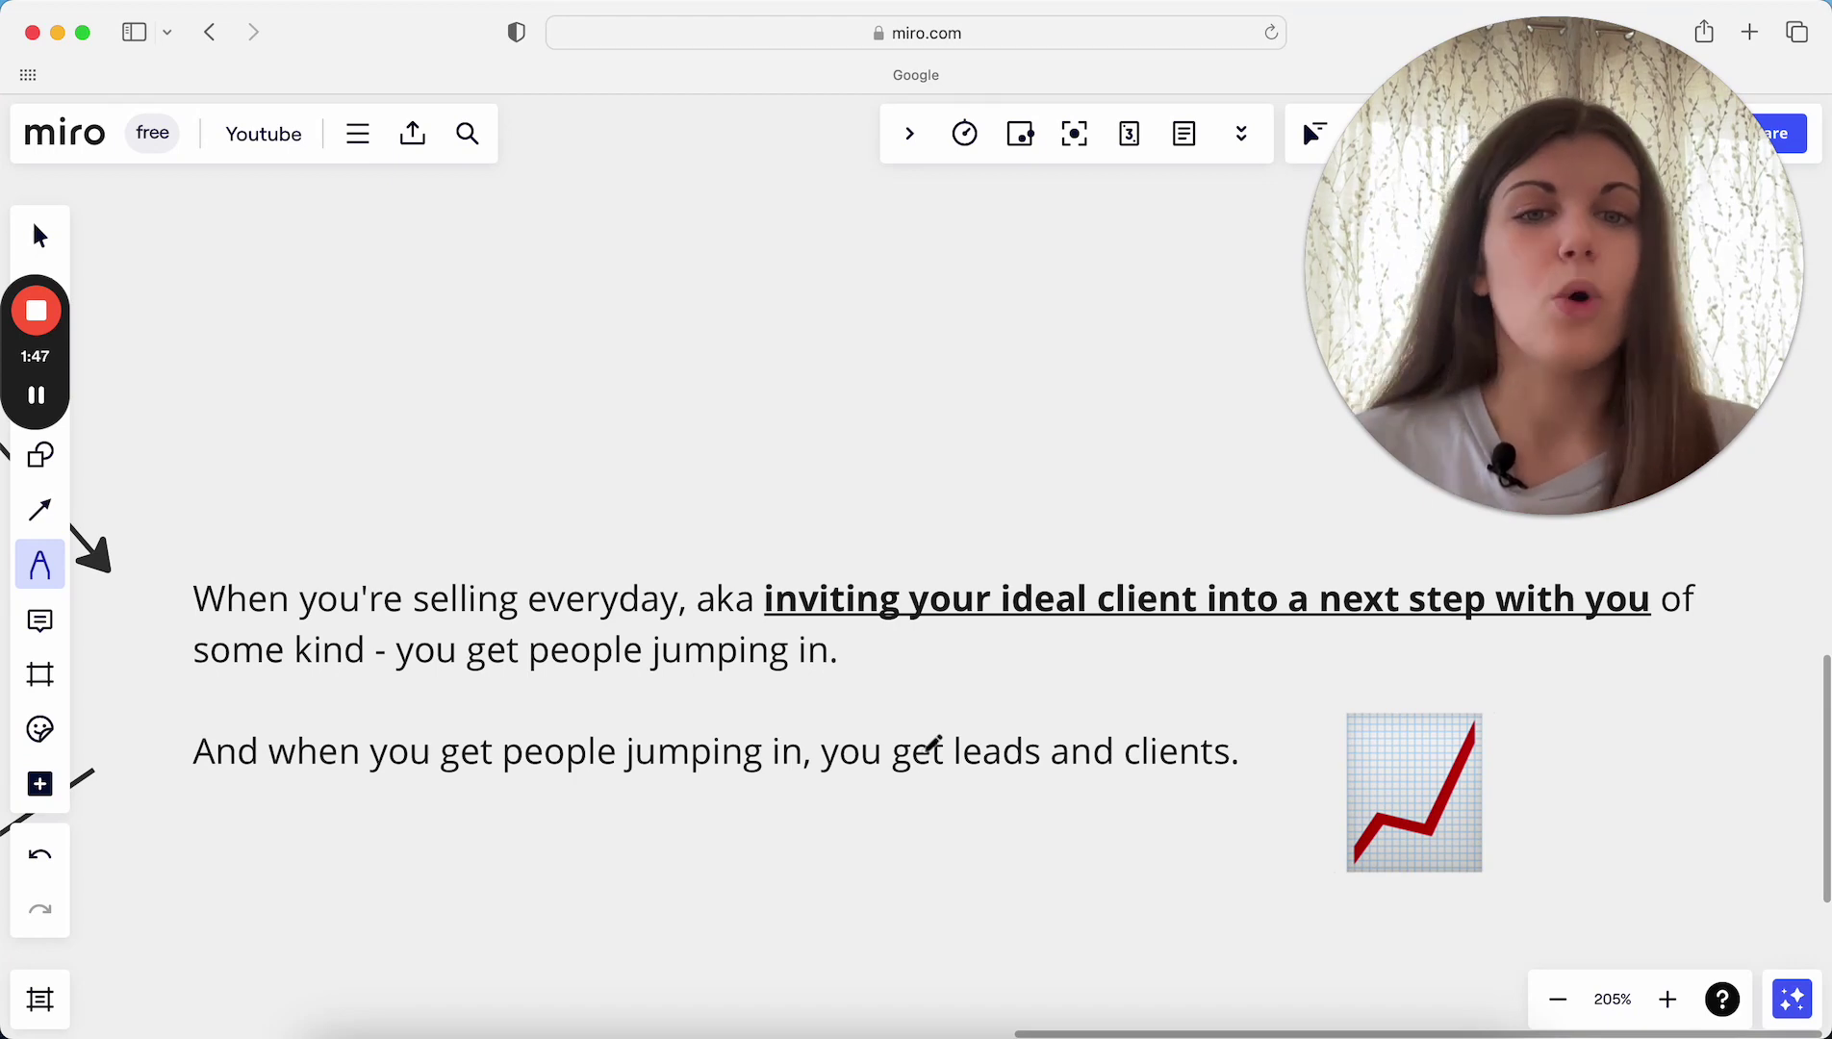
- Red-underline the bold phrase "inviting your ideal client into a next step with you"
{"action": "left_click_drag", "start_coordinate": [791, 627], "coordinate": [1402, 630]}
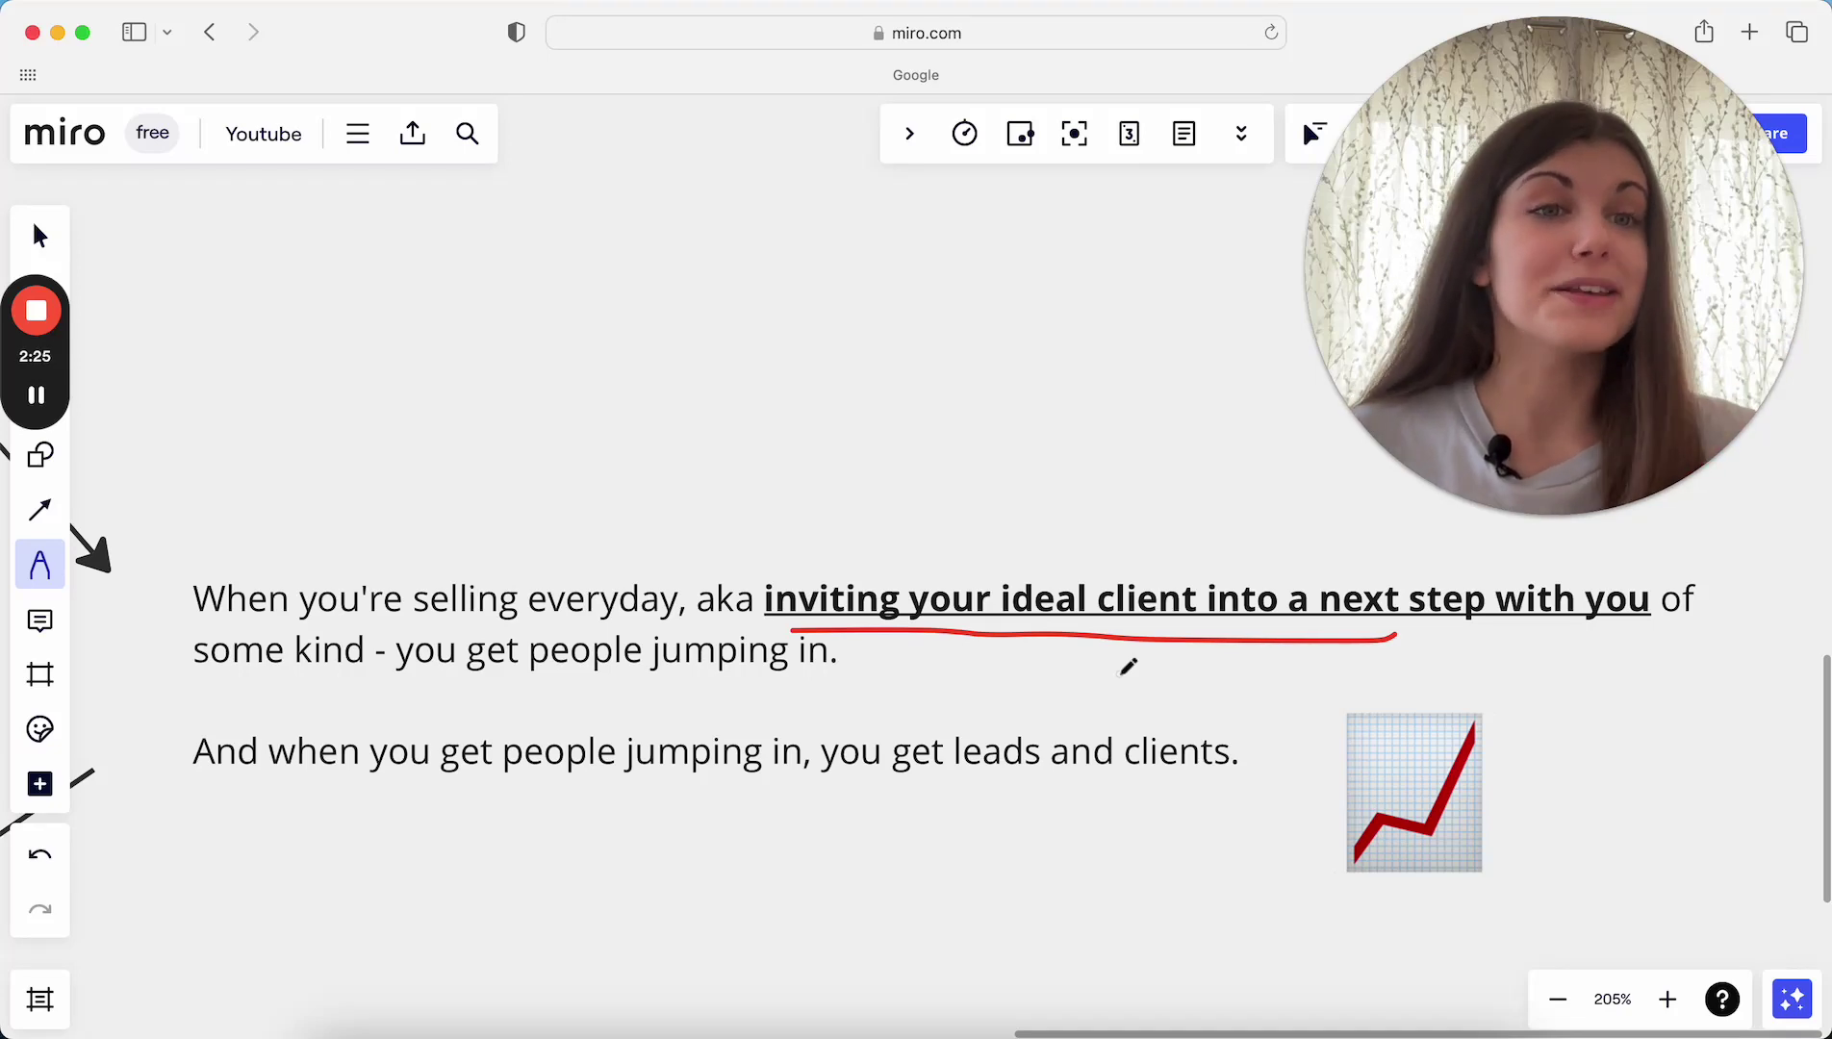
{"action": "scroll", "coordinate": [1127, 665], "scroll_direction": "down", "scroll_amount": 5}
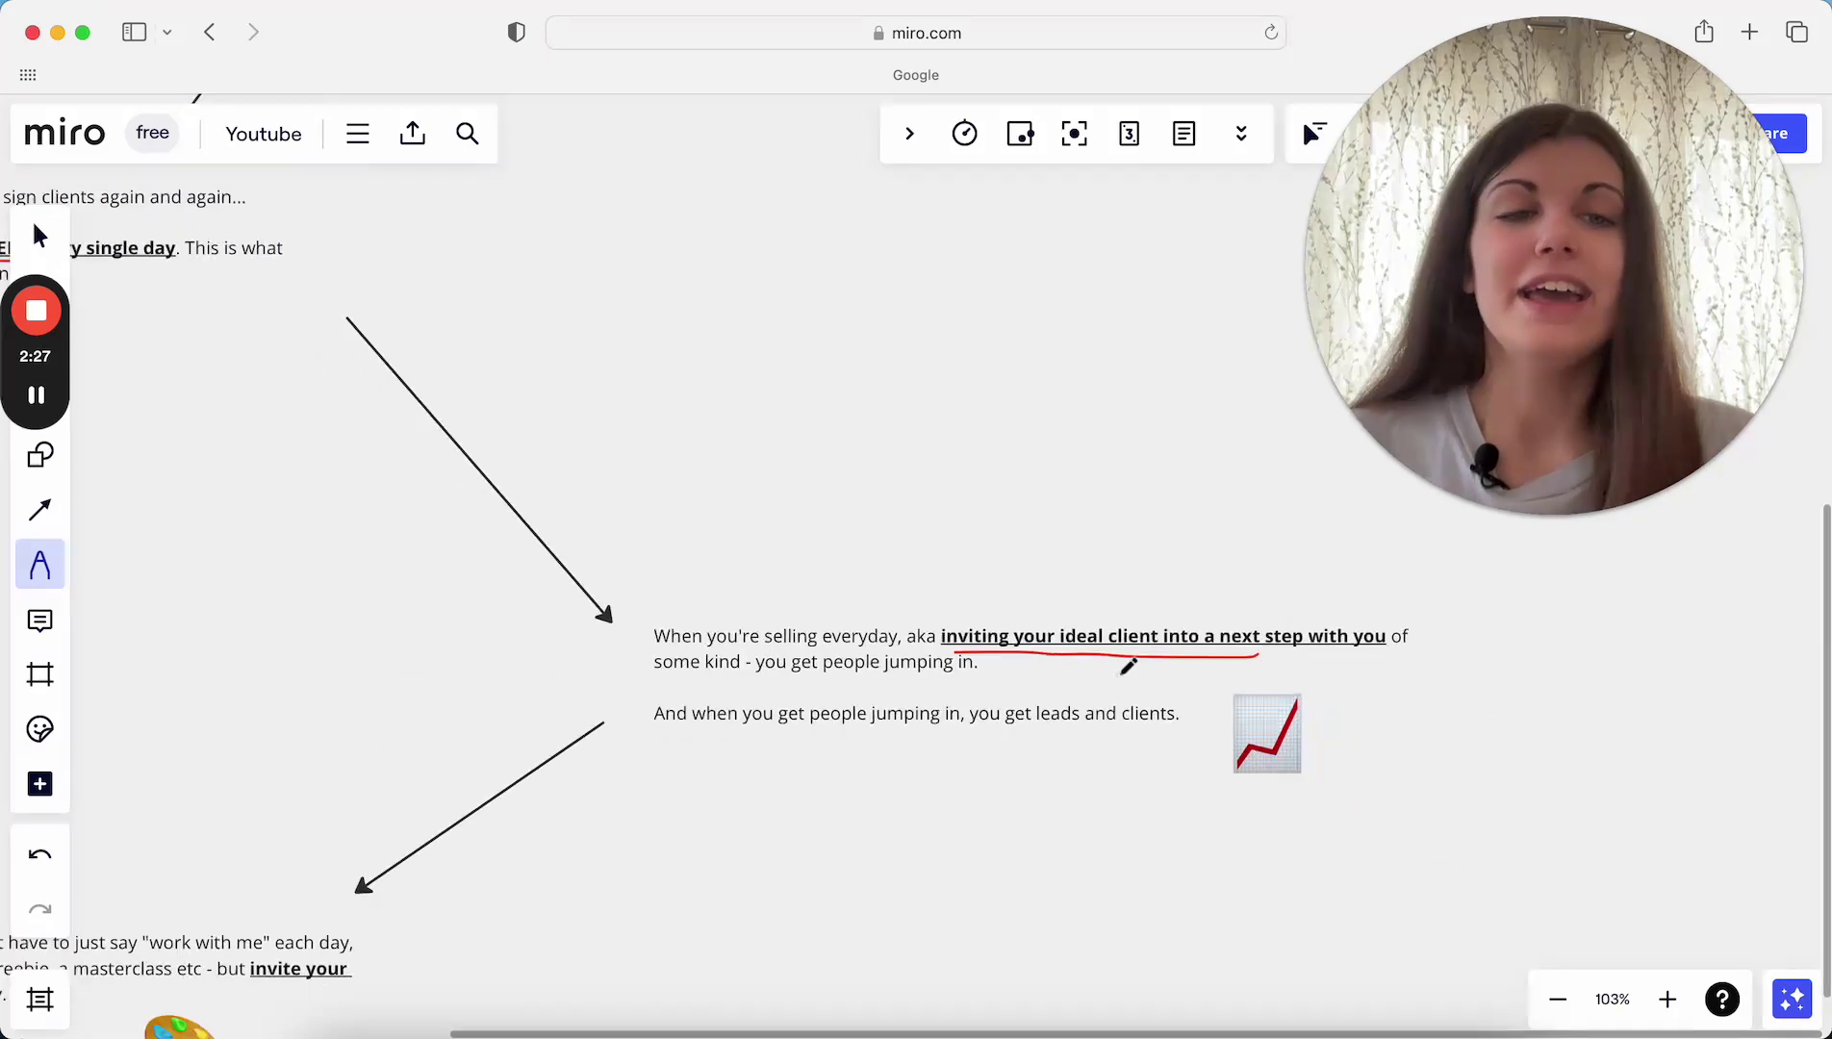
{"action": "scroll", "coordinate": [1128, 666], "scroll_direction": "up", "scroll_amount": 3}
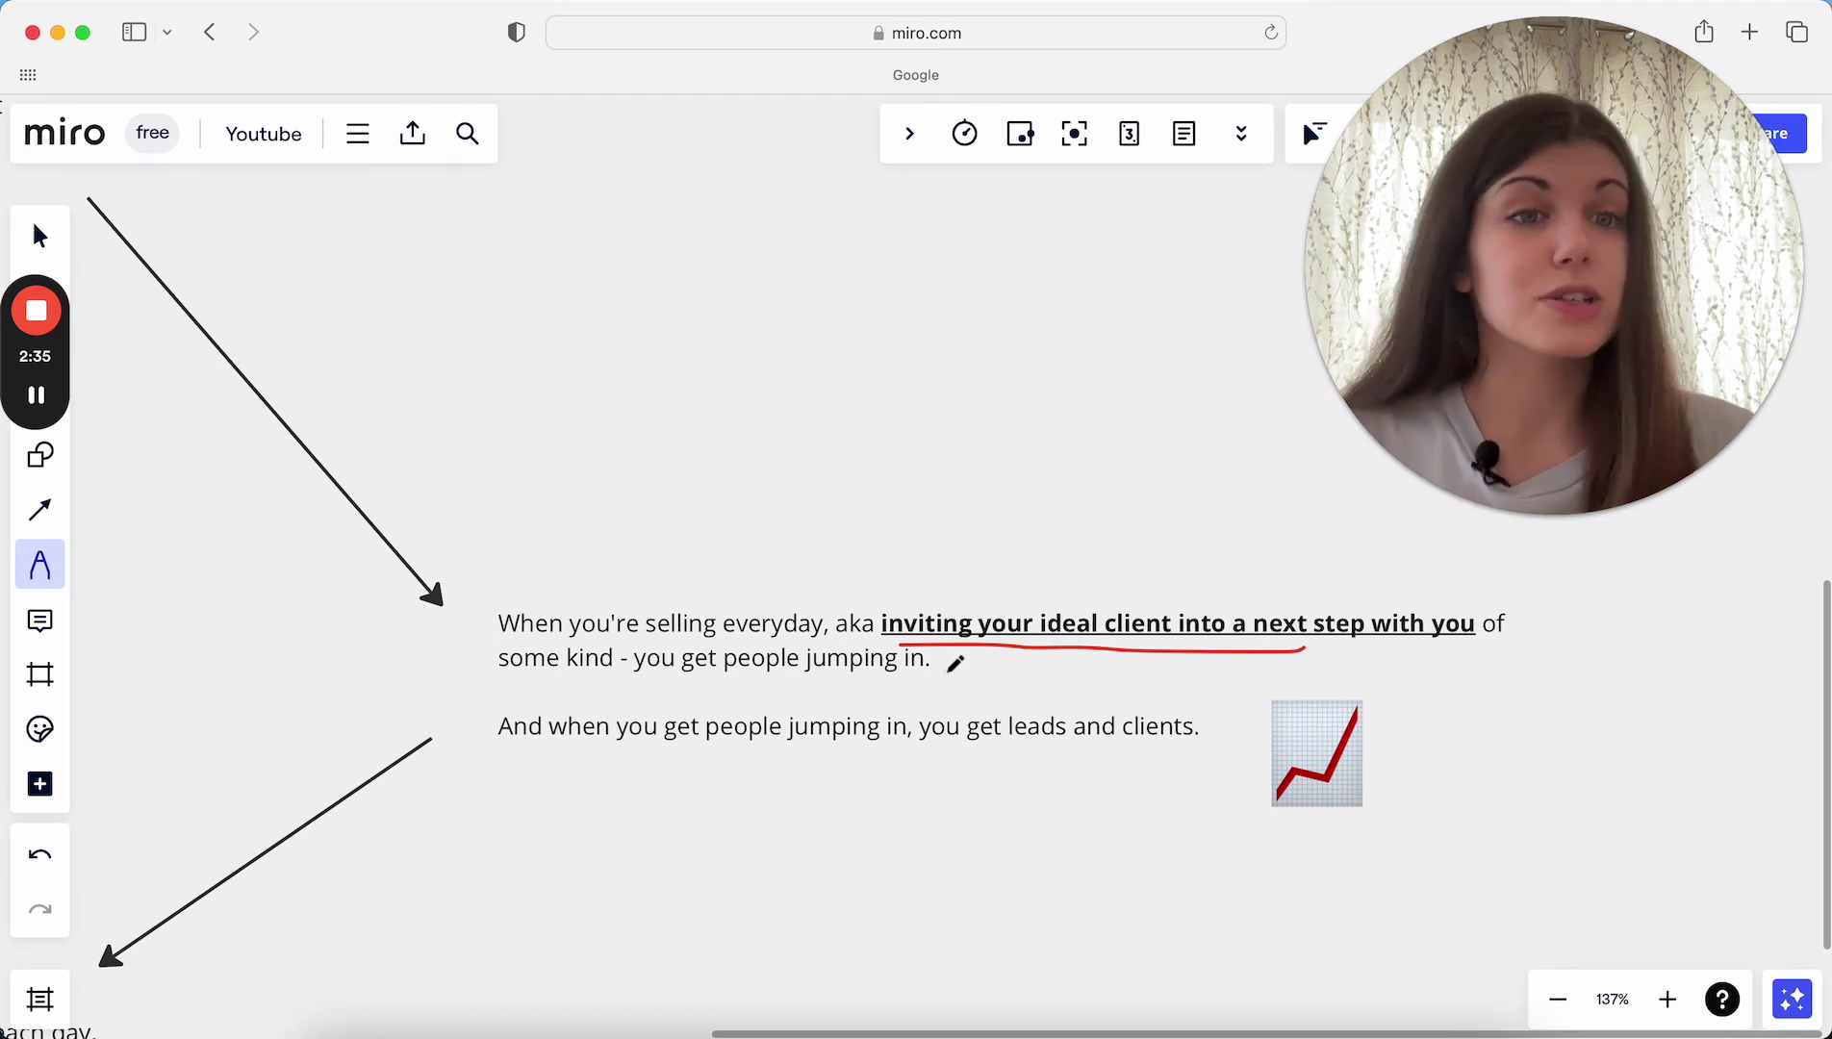
{"action": "scroll", "coordinate": [956, 664], "scroll_direction": "left", "scroll_amount": 5}
{"action": "scroll", "coordinate": [955, 662], "scroll_direction": "down", "scroll_amount": 3}
{"action": "scroll", "coordinate": [954, 661], "scroll_direction": "left", "scroll_amount": 5}
{"action": "scroll", "coordinate": [954, 662], "scroll_direction": "down", "scroll_amount": 3}
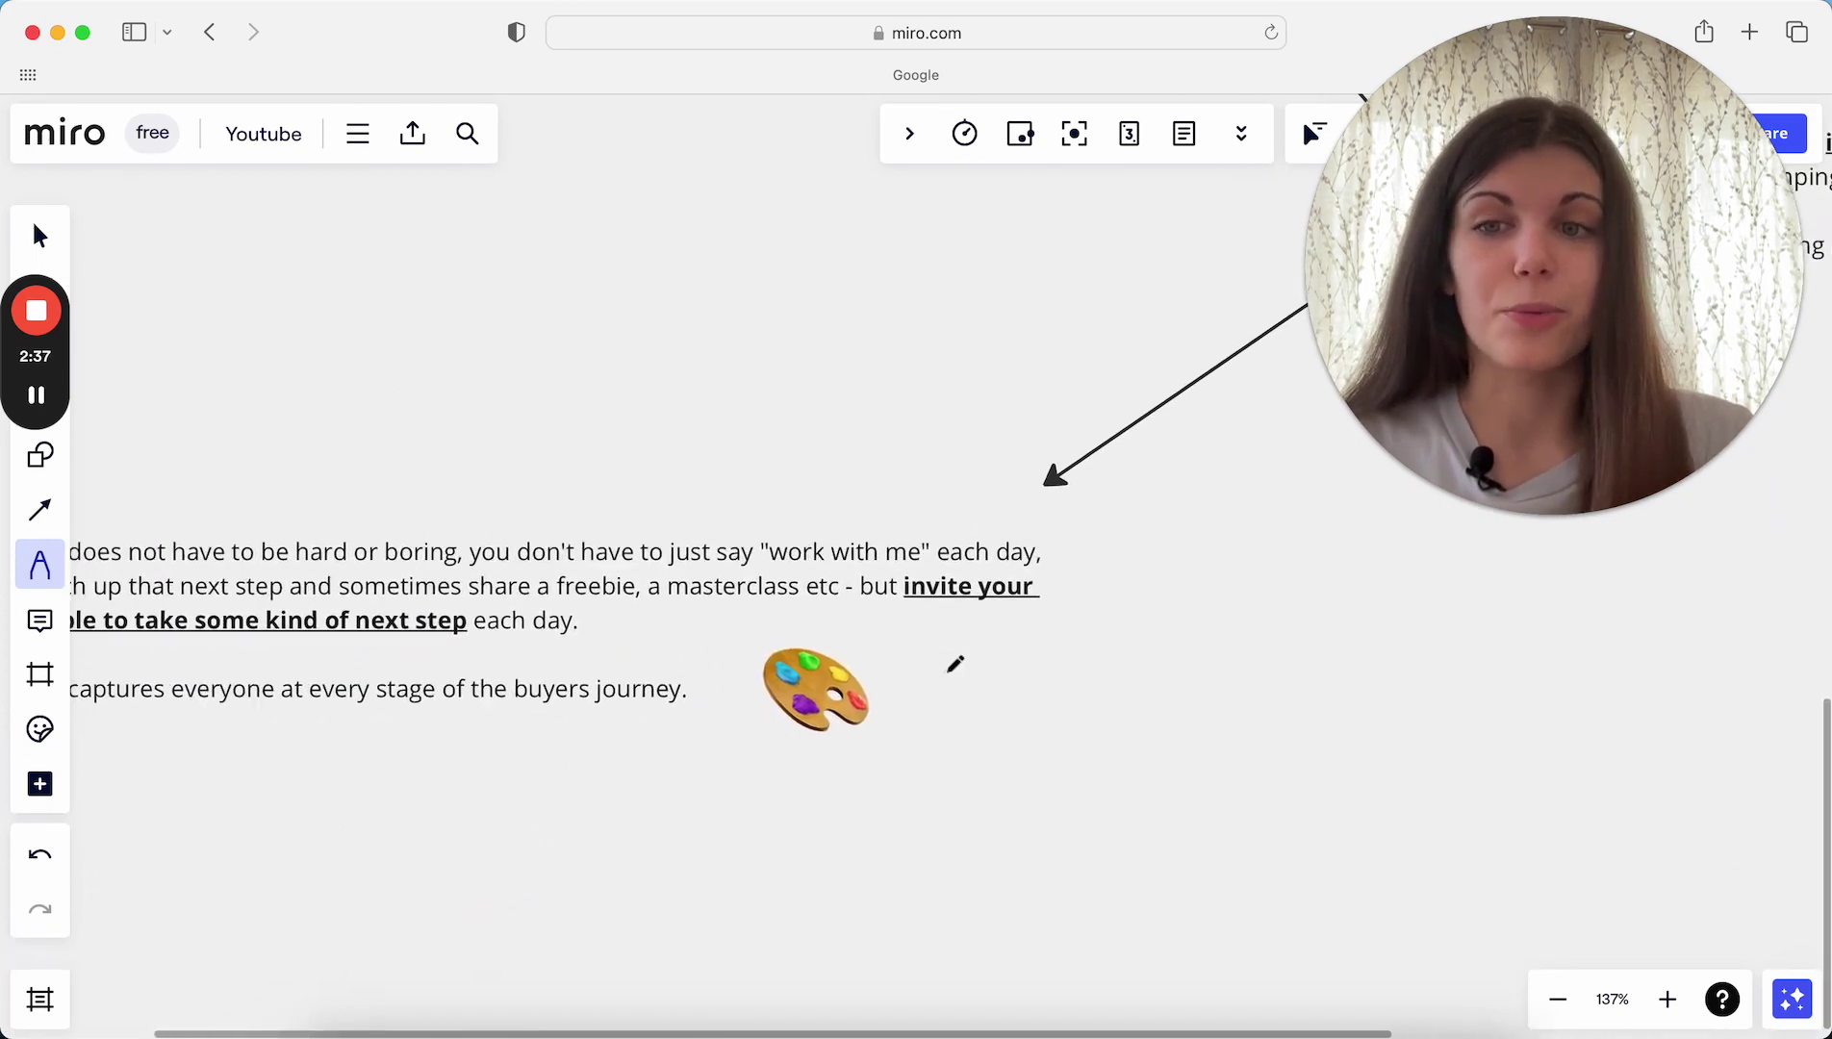
{"action": "scroll", "coordinate": [954, 662], "scroll_direction": "left", "scroll_amount": 3}
{"action": "scroll", "coordinate": [955, 663], "scroll_direction": "up", "scroll_amount": 1}
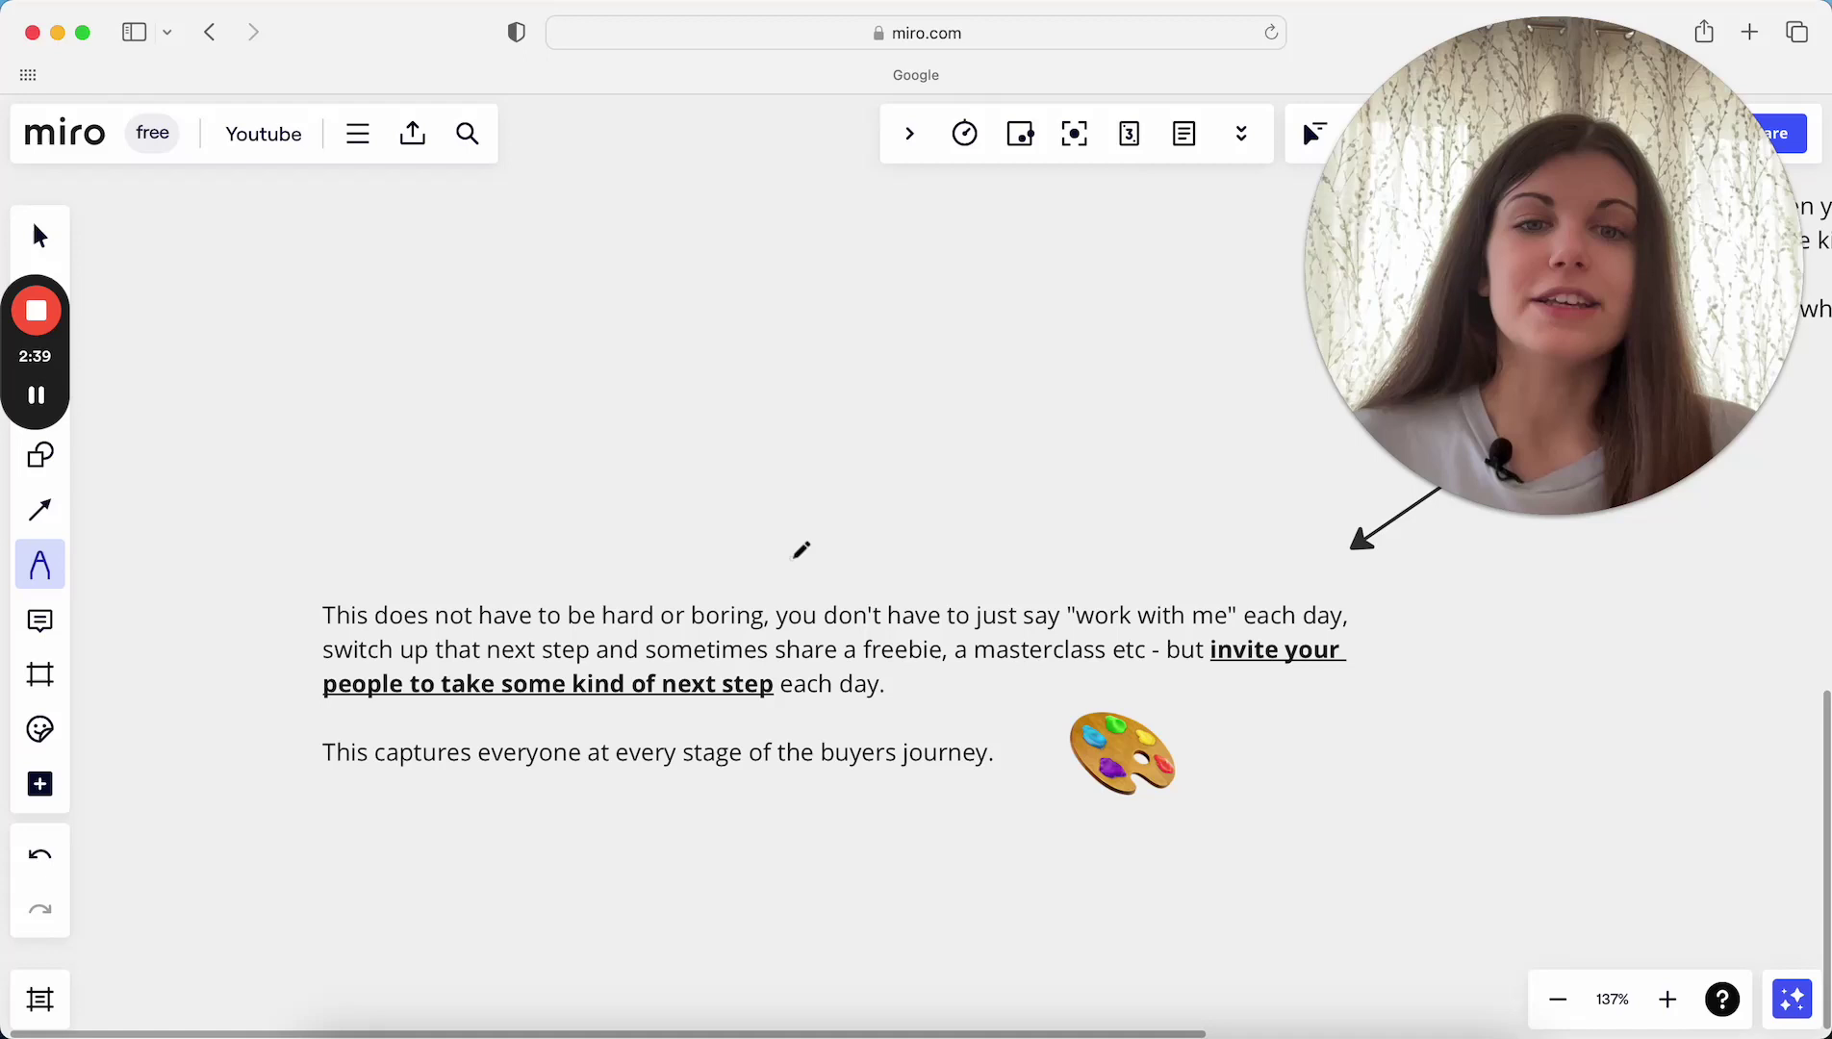
- Red-underline "hard or boring", "work with me", "people to take some kind of next step", "captures everyone at every stage"
{"action": "left_click_drag", "start_coordinate": [586, 627], "coordinate": [797, 632]}
{"action": "left_click_drag", "start_coordinate": [1067, 632], "coordinate": [1243, 630]}
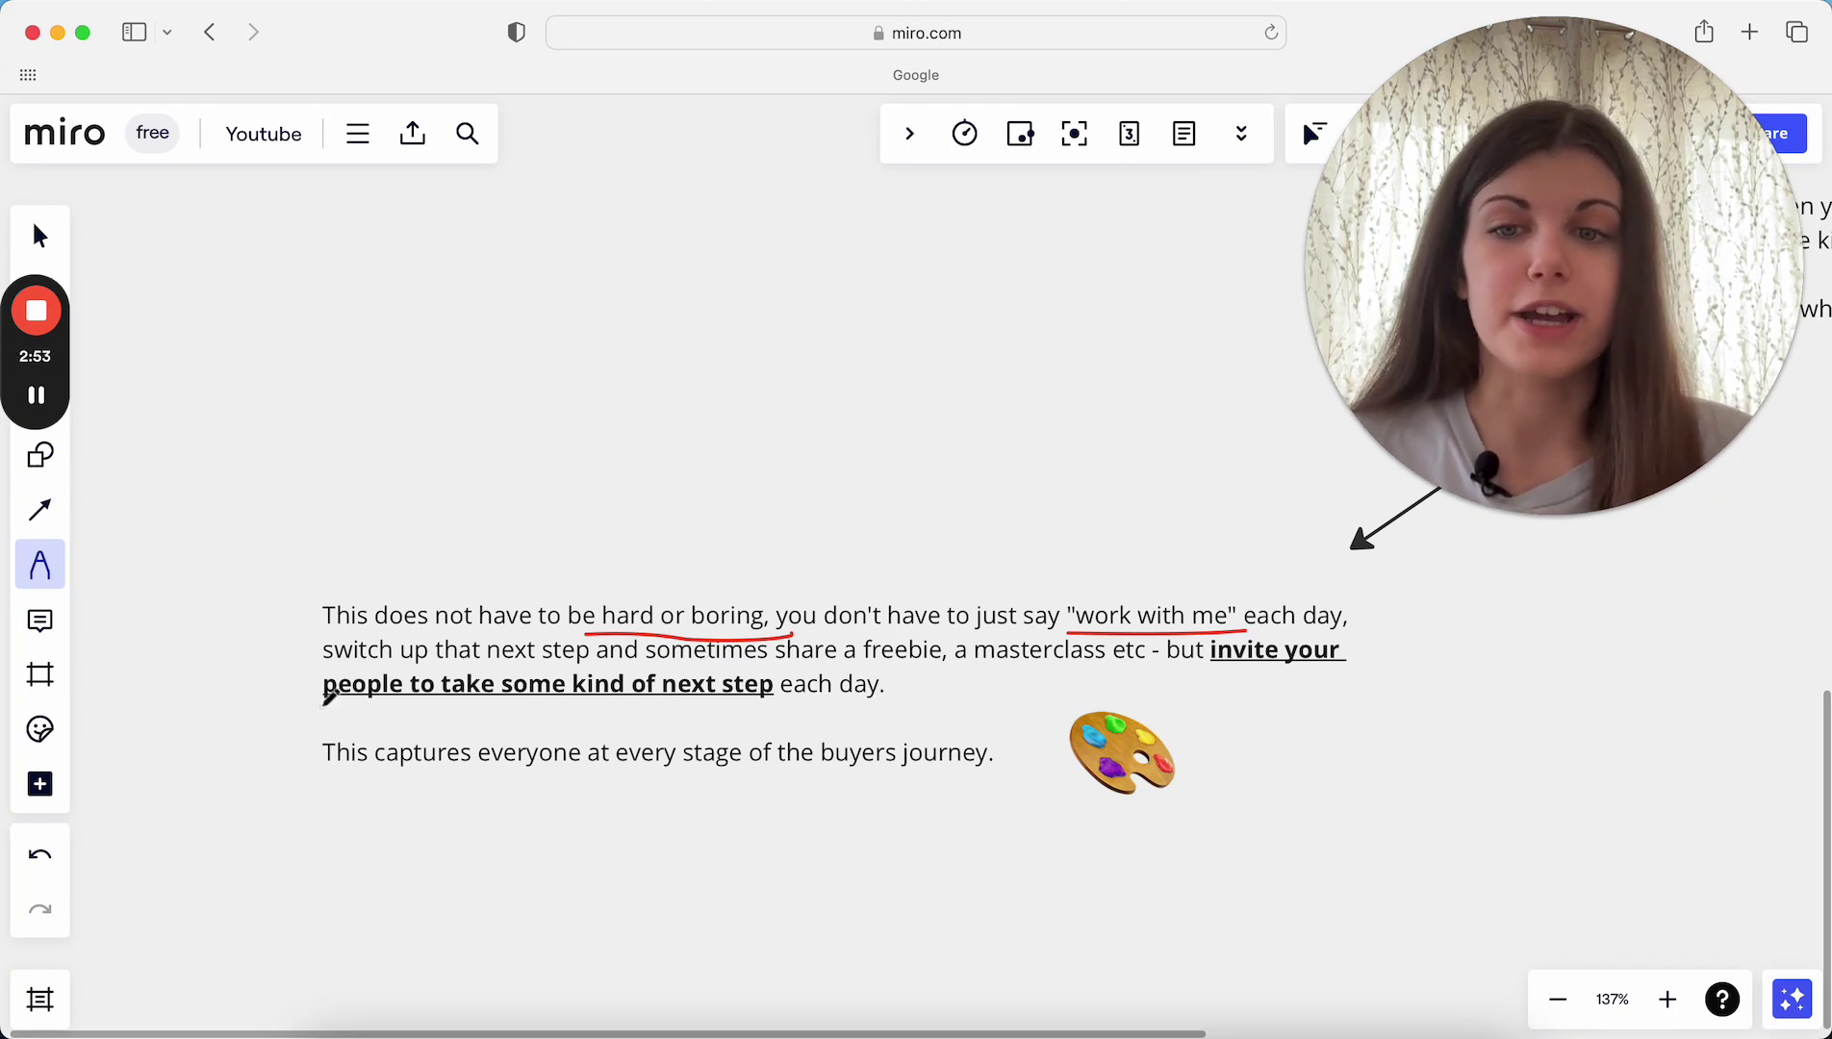
{"action": "left_click_drag", "start_coordinate": [324, 703], "coordinate": [592, 703]}
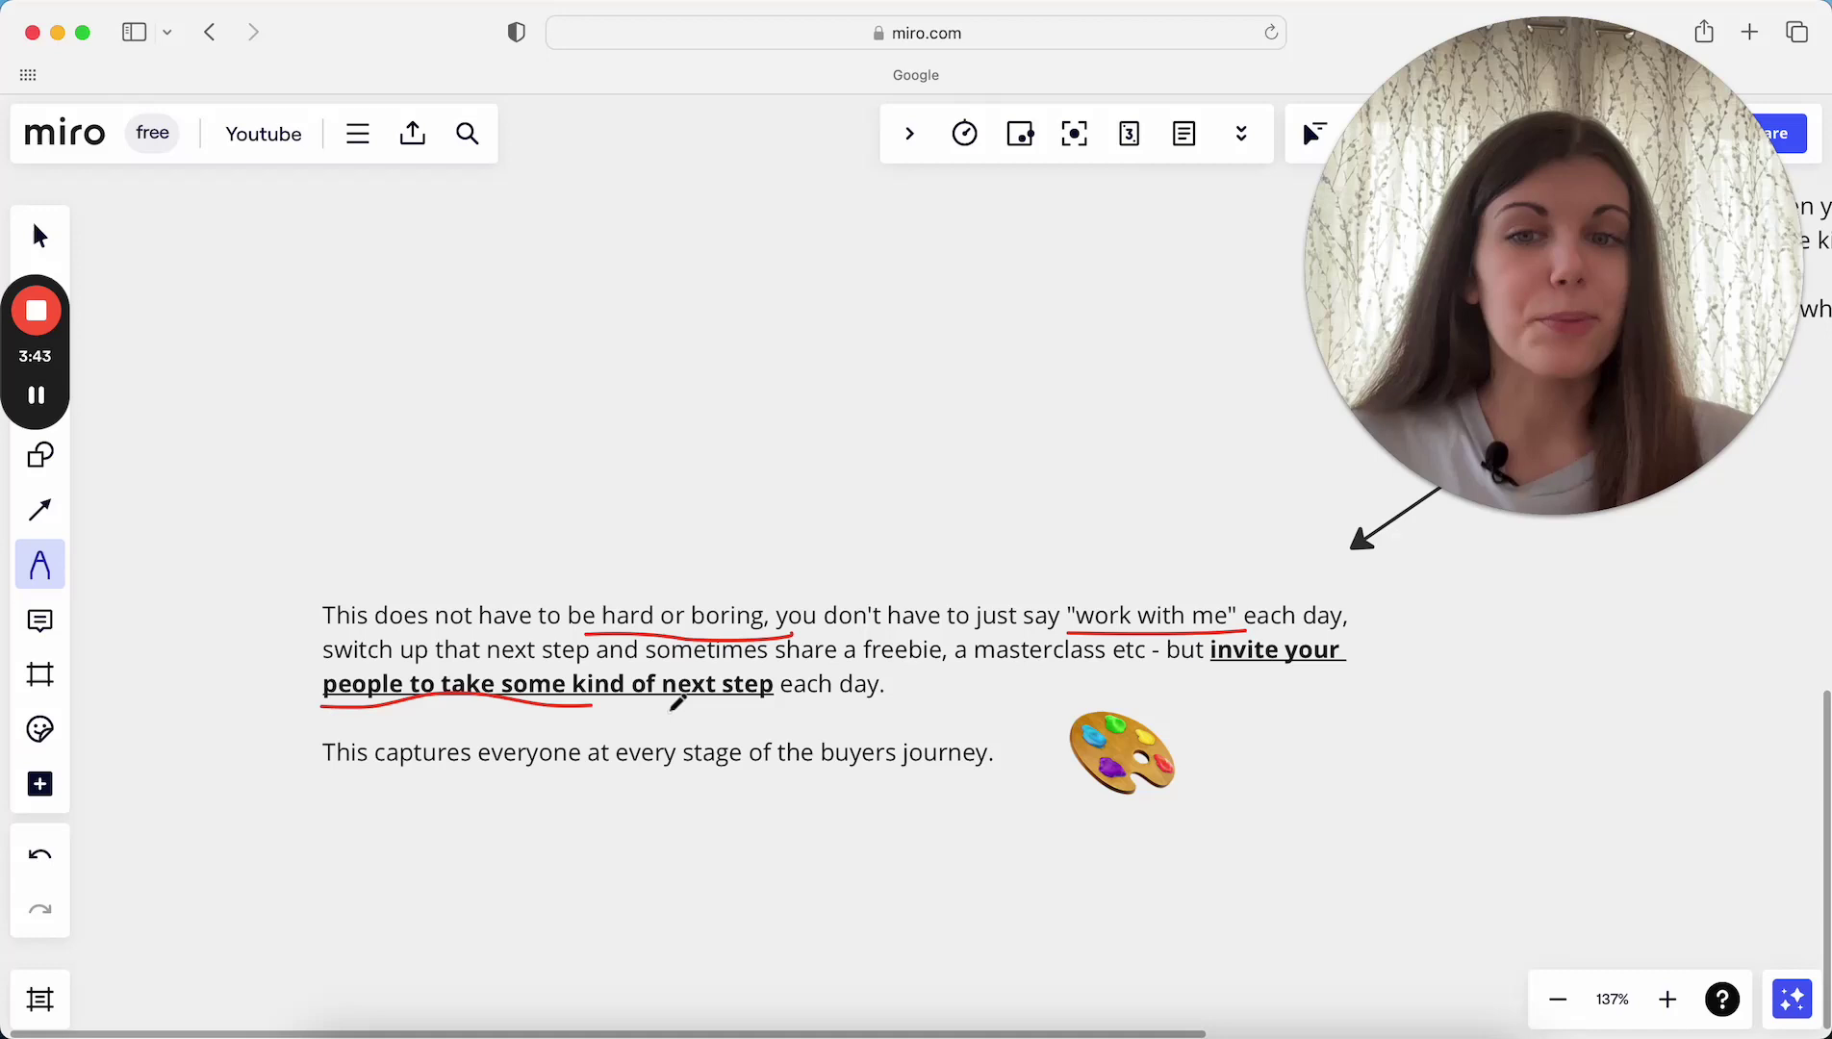
{"action": "left_click_drag", "start_coordinate": [378, 768], "coordinate": [699, 770]}
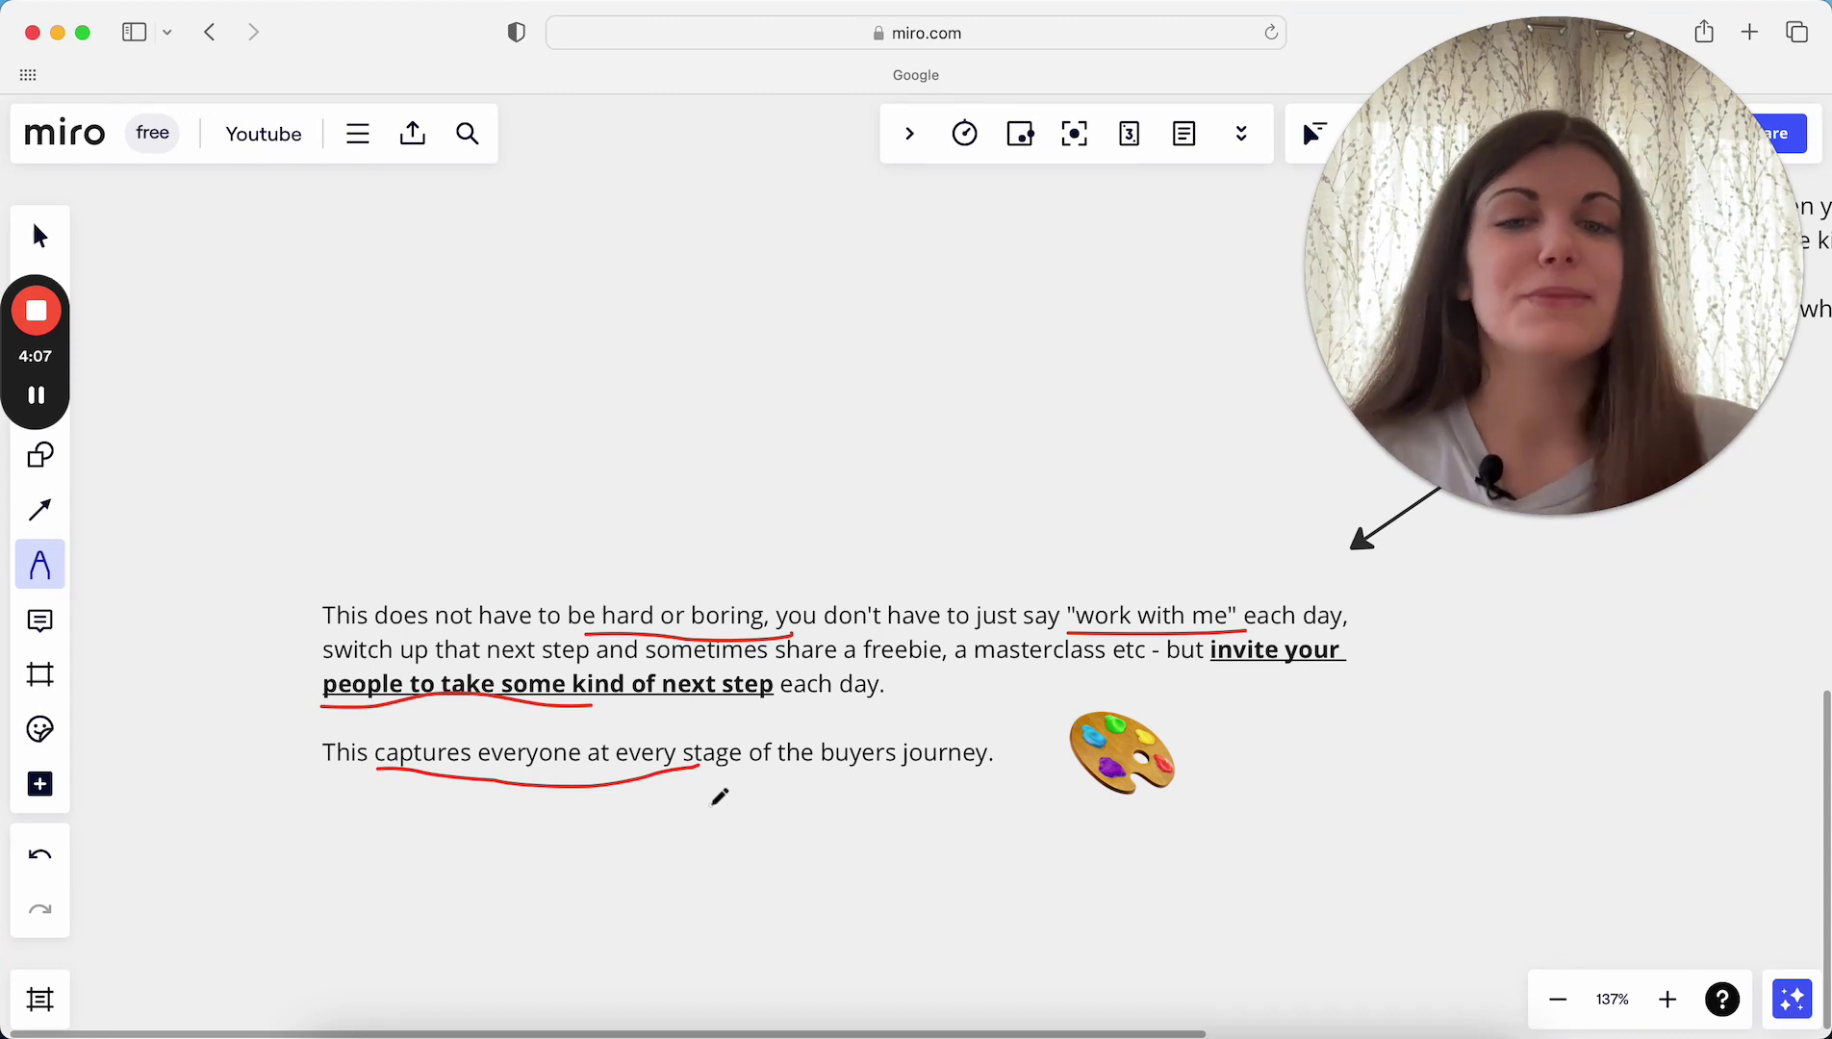
{"action": "scroll", "coordinate": [720, 796], "scroll_direction": "down", "scroll_amount": 5}
{"action": "scroll", "coordinate": [720, 795], "scroll_direction": "up", "scroll_amount": 3}
{"action": "scroll", "coordinate": [721, 797], "scroll_direction": "down", "scroll_amount": 3}
{"action": "scroll", "coordinate": [719, 796], "scroll_direction": "down", "scroll_amount": 2}
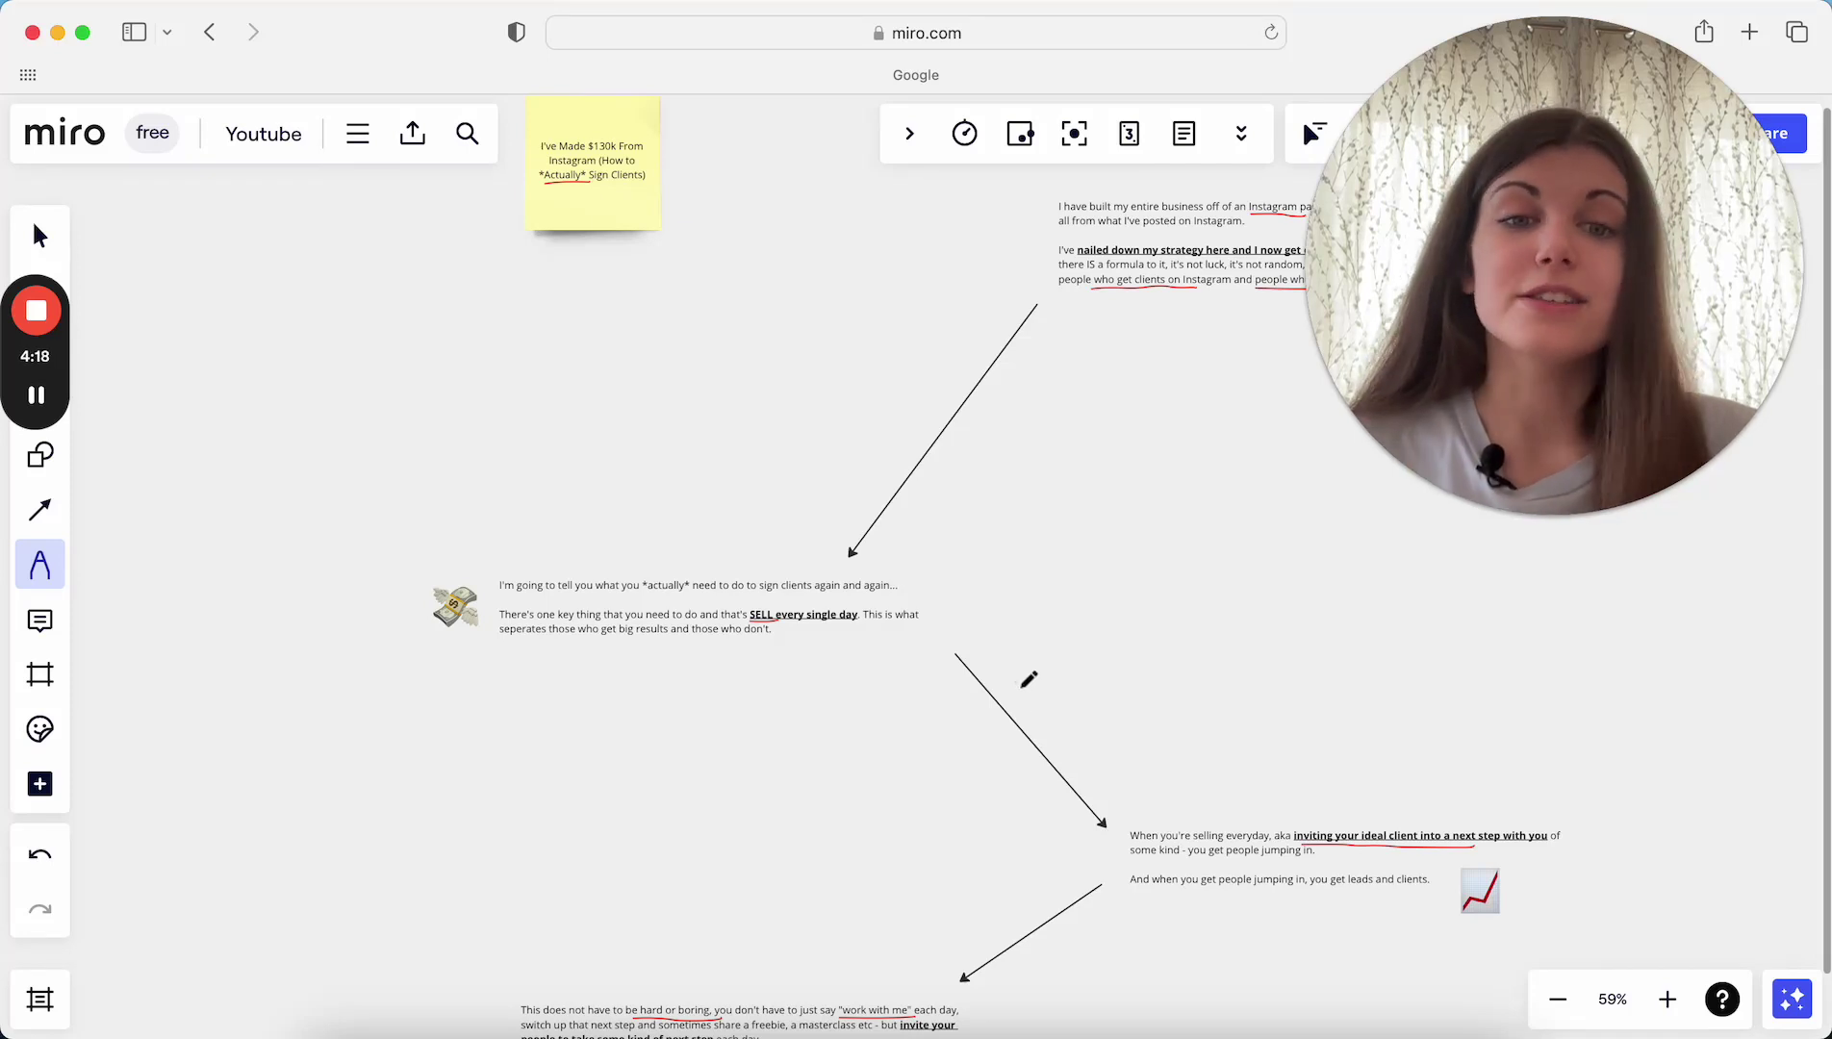
{"action": "scroll", "coordinate": [1050, 690], "scroll_direction": "down", "scroll_amount": 1}
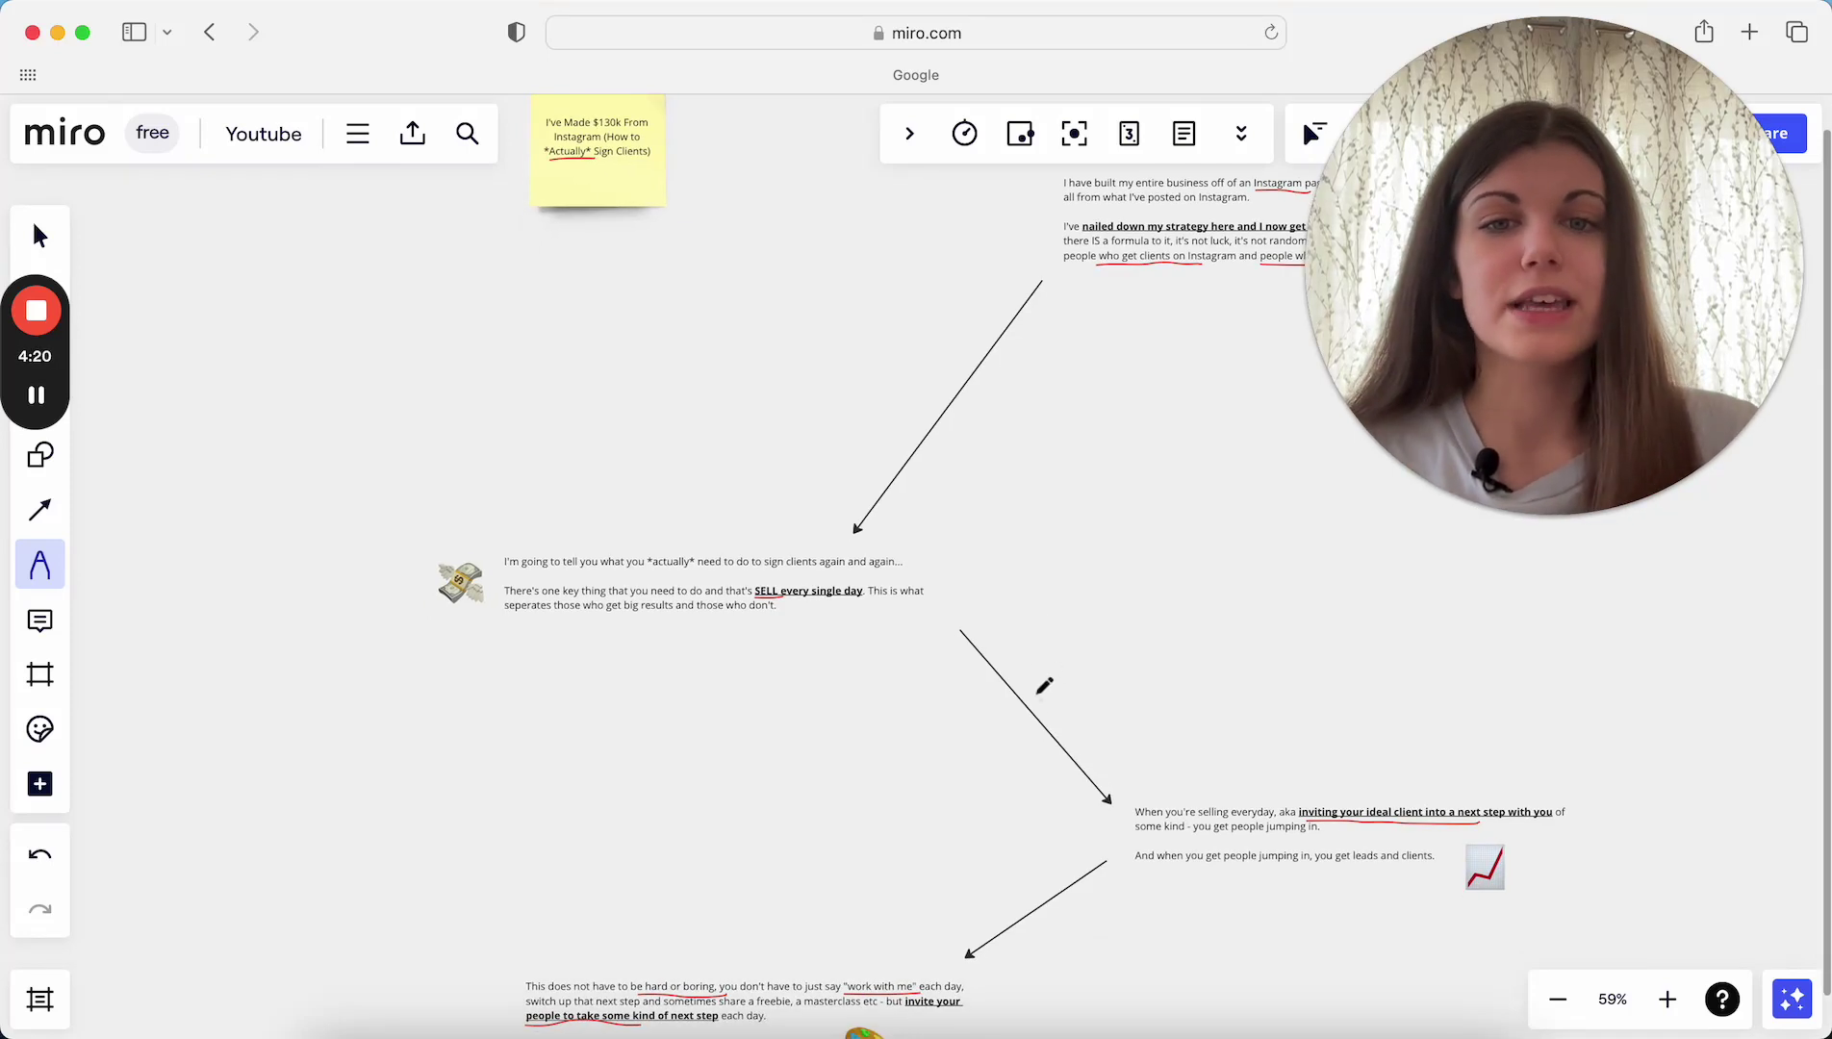
- Loop a red freehand circle around the connector arrow between the two middle paragraphs
{"action": "left_click_drag", "start_coordinate": [994, 569], "coordinate": [778, 608]}
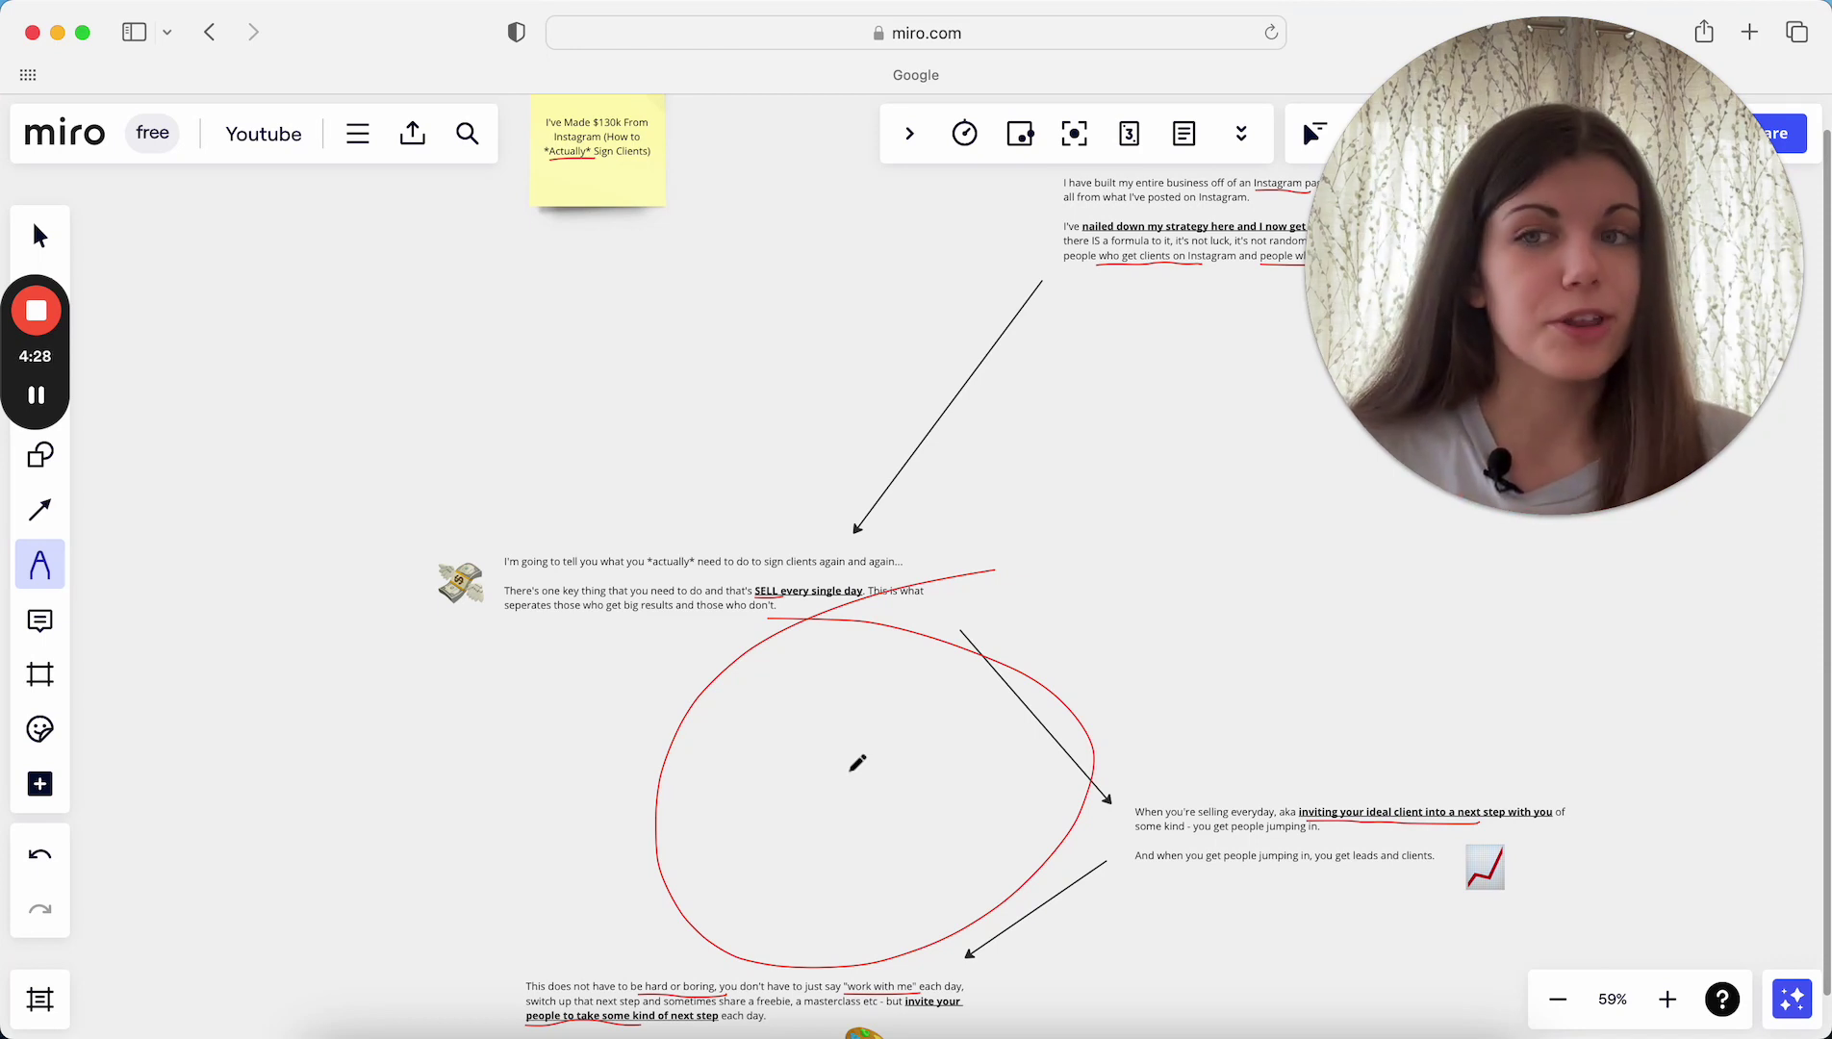
{"action": "scroll", "coordinate": [857, 763], "scroll_direction": "up", "scroll_amount": 2}
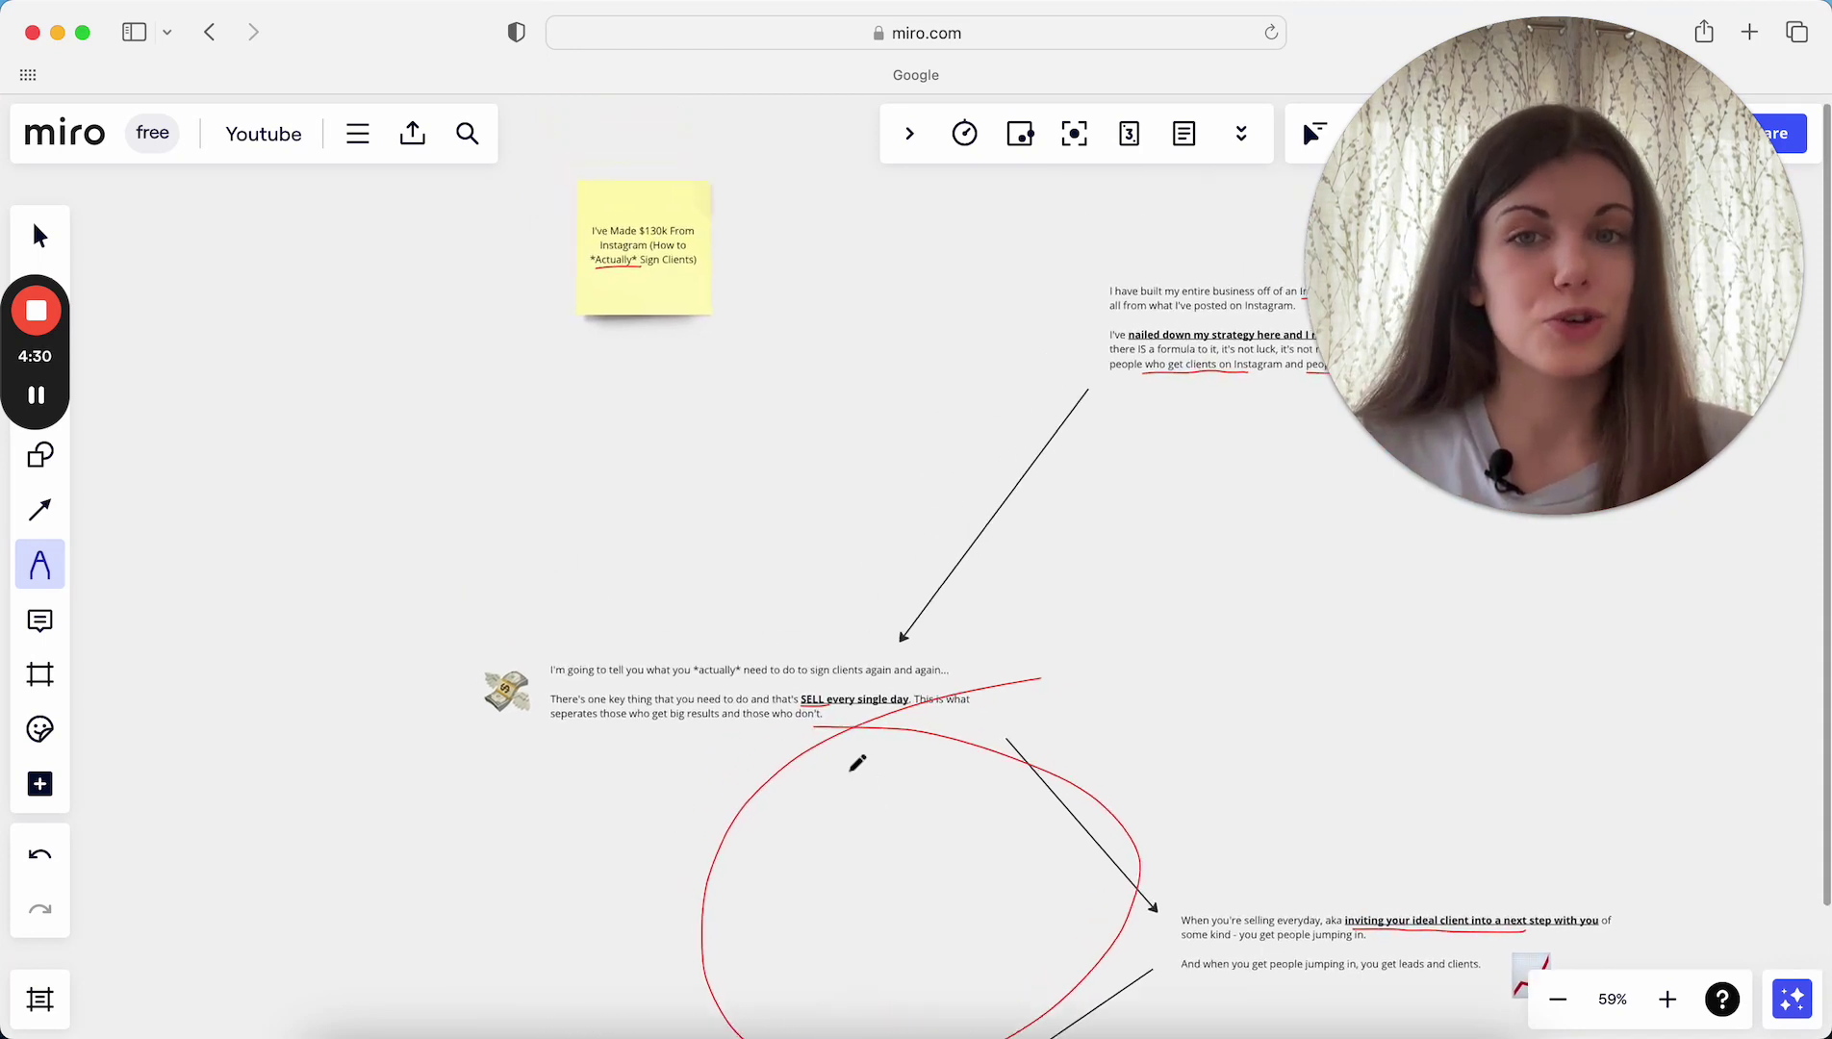
{"action": "scroll", "coordinate": [857, 764], "scroll_direction": "up", "scroll_amount": 5}
{"action": "scroll", "coordinate": [829, 482], "scroll_direction": "up", "scroll_amount": 5}
{"action": "scroll", "coordinate": [831, 483], "scroll_direction": "up", "scroll_amount": 2}
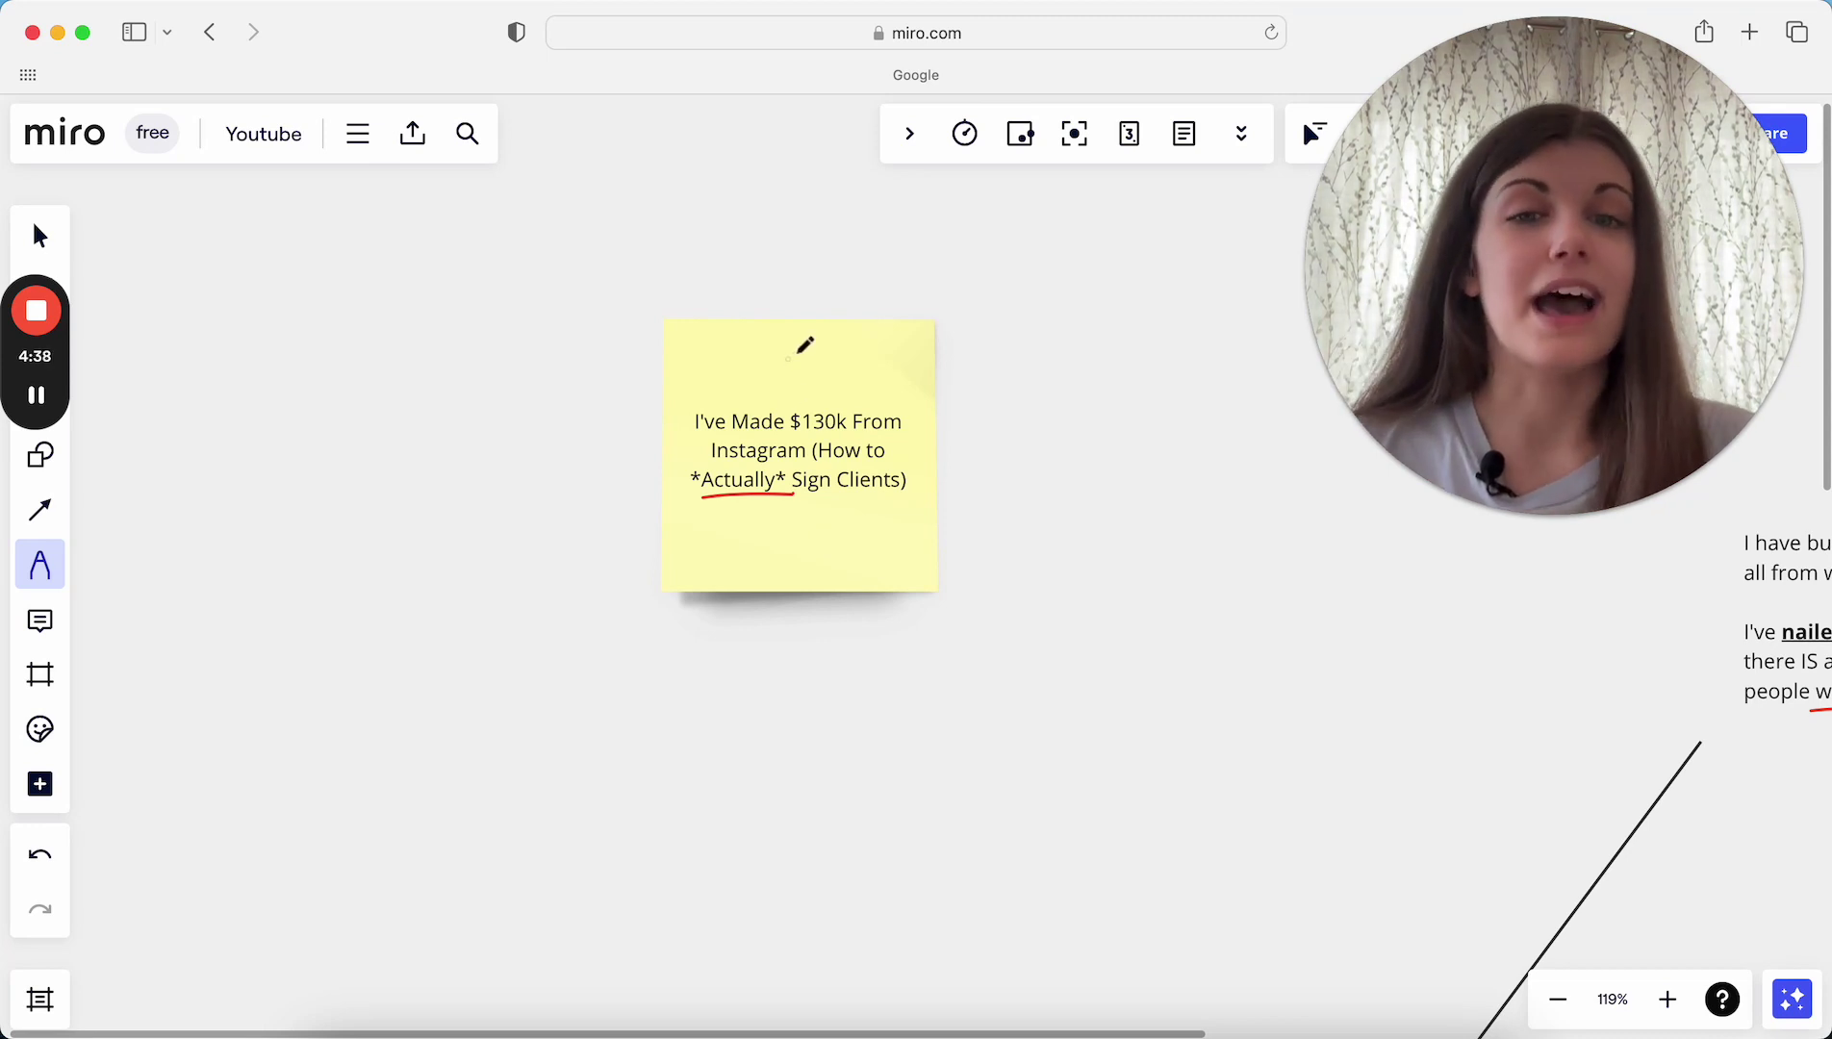
- Draw a red freehand loop around the yellow sticky note bearing the video title
{"action": "left_click_drag", "start_coordinate": [802, 348], "coordinate": [744, 346]}
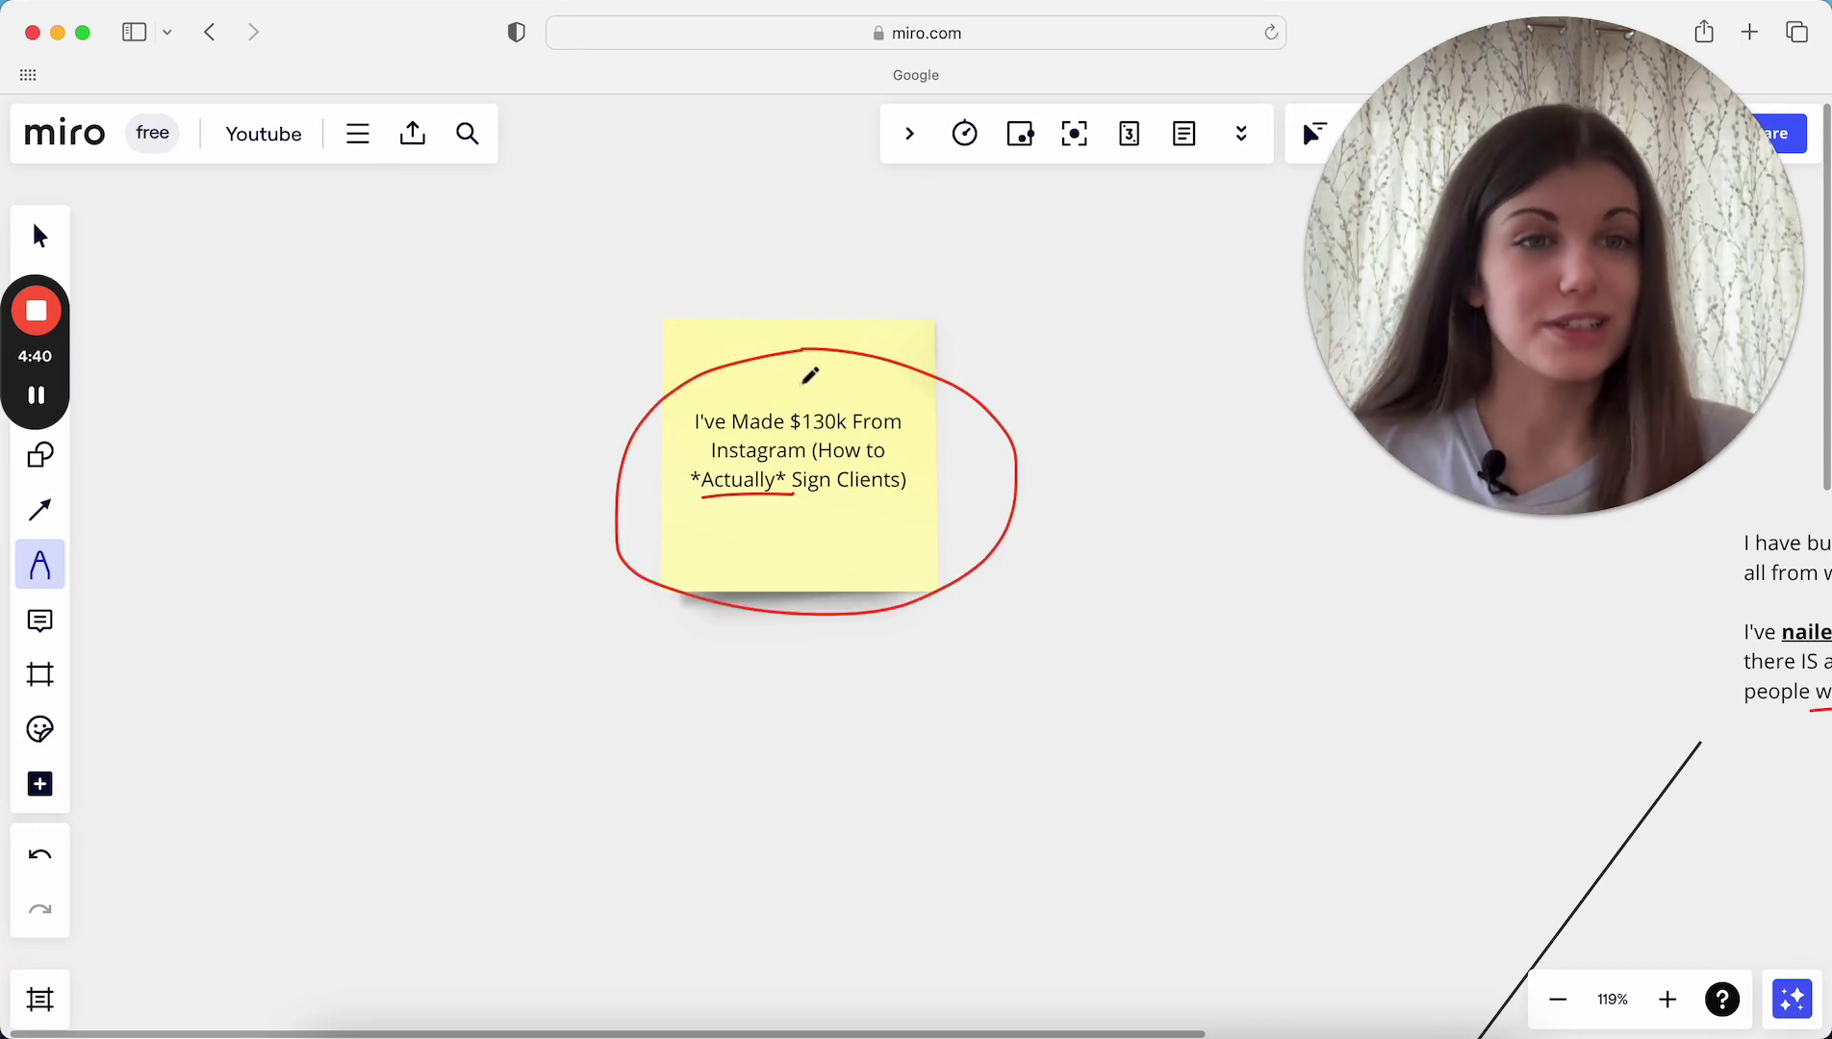